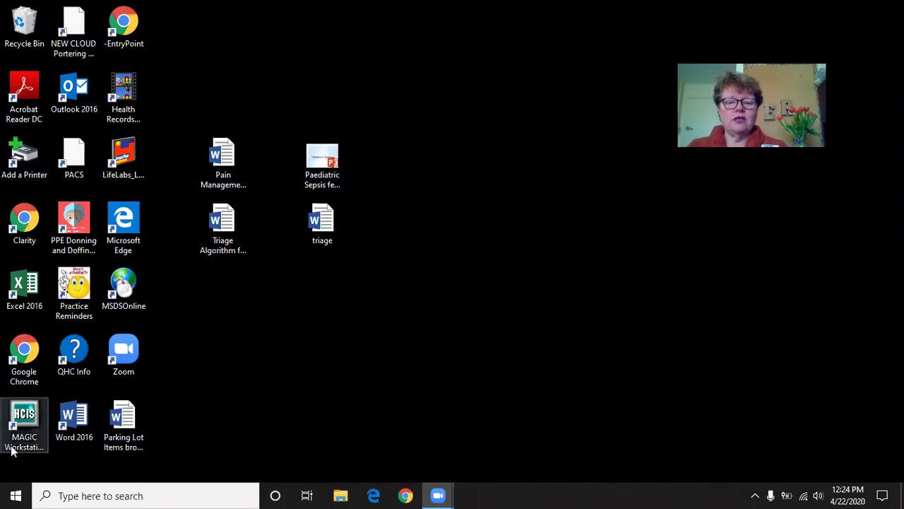
# - Launch MAGIC Workstation, pass the training warning and choose 2, TEST APPLICATIONS
pyautogui.click(25, 424)
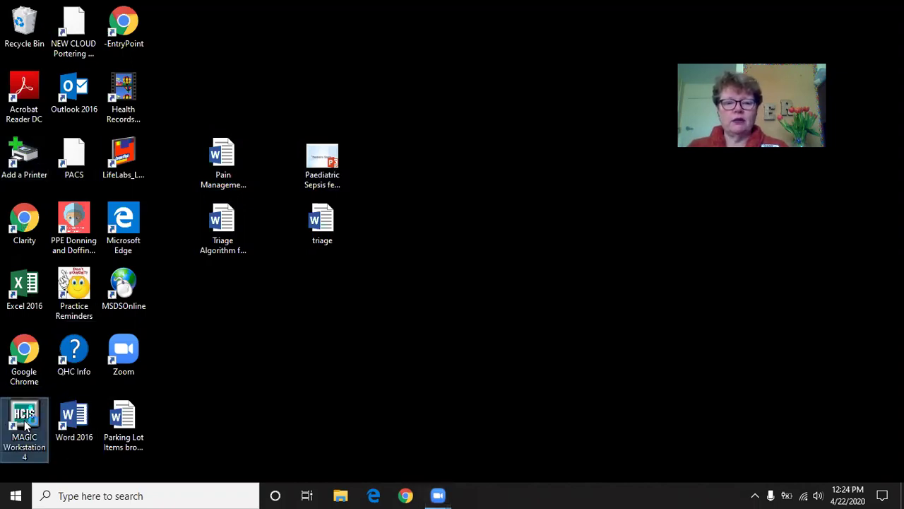
pyautogui.doubleClick(26, 424)
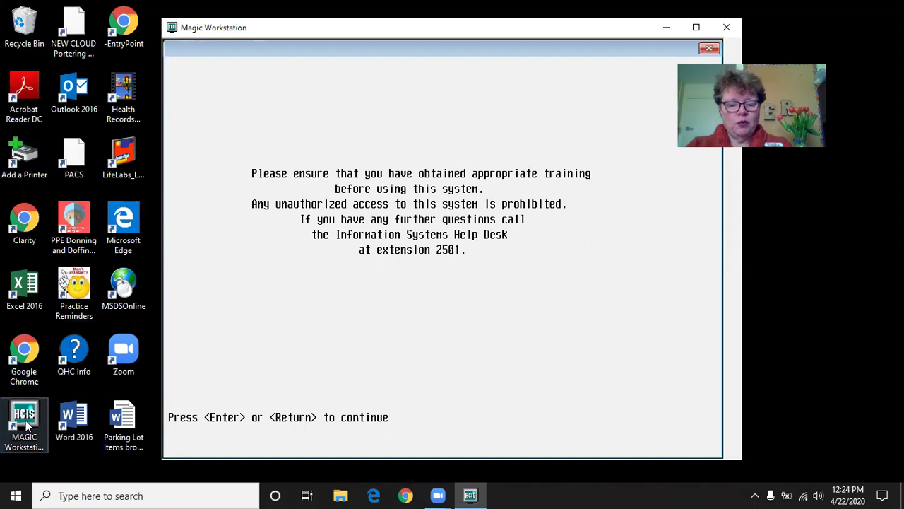
pyautogui.press('Return')
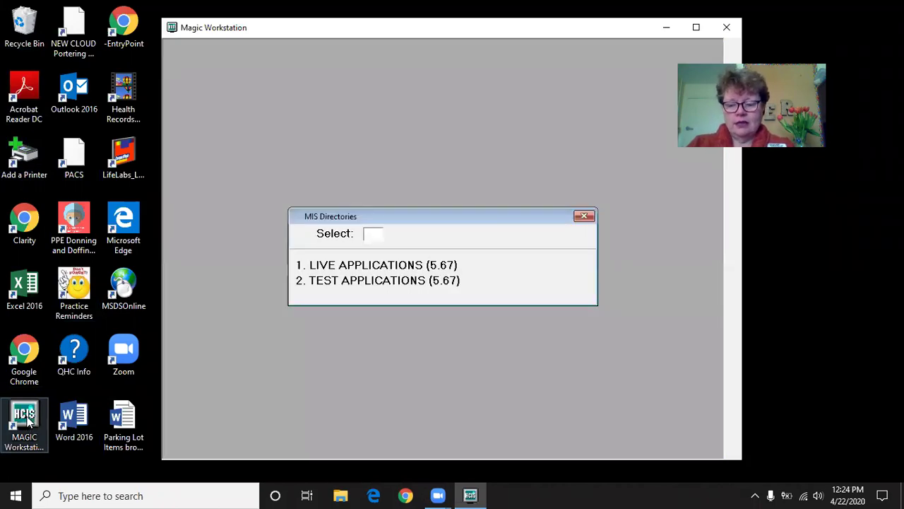
pyautogui.write('2')
pyautogui.press('Return')
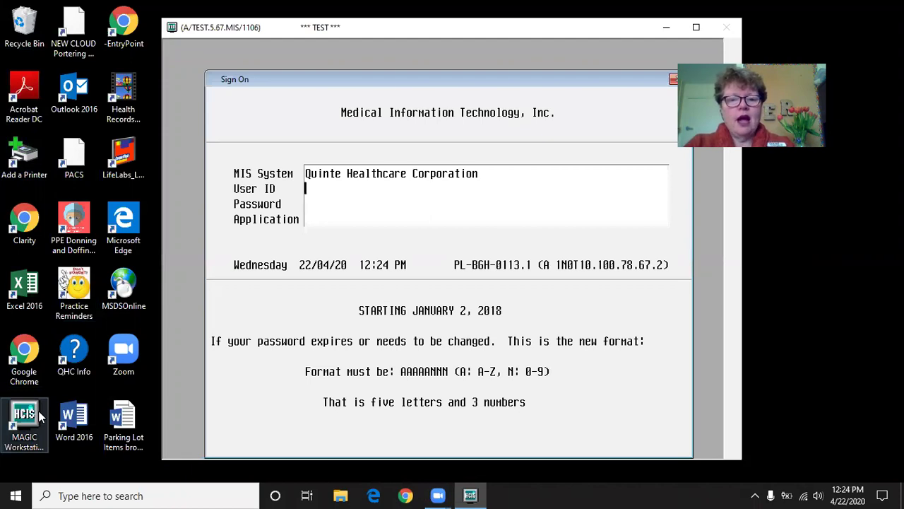
# - Sign on with the training nurse's user ID and password
pyautogui.write('n')
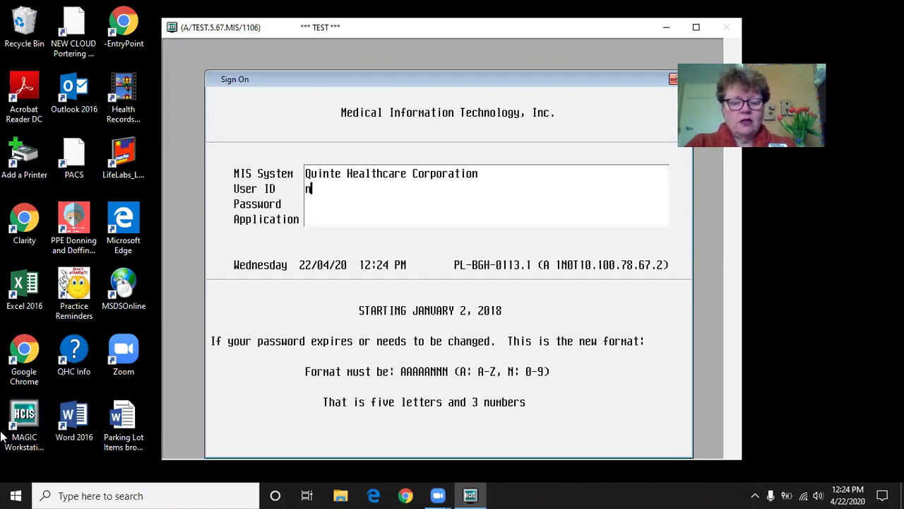
pyautogui.write('ursing4')
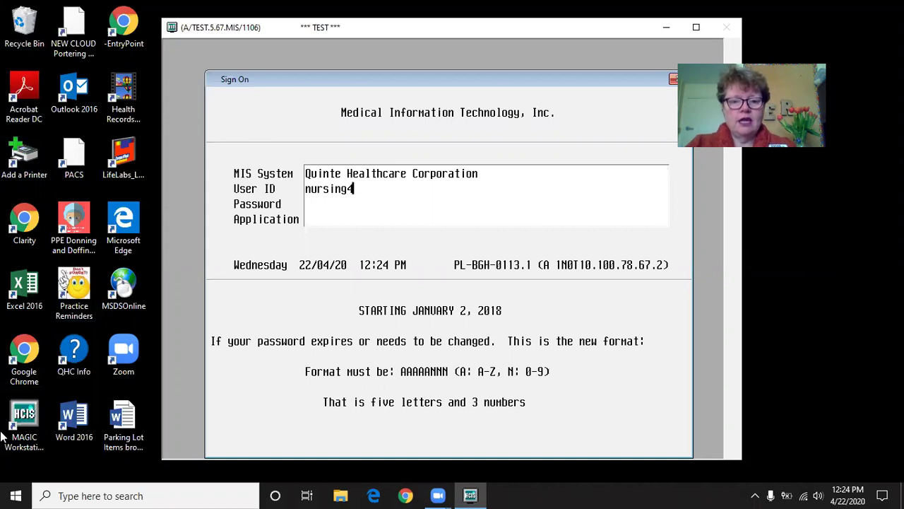
pyautogui.press('Return')
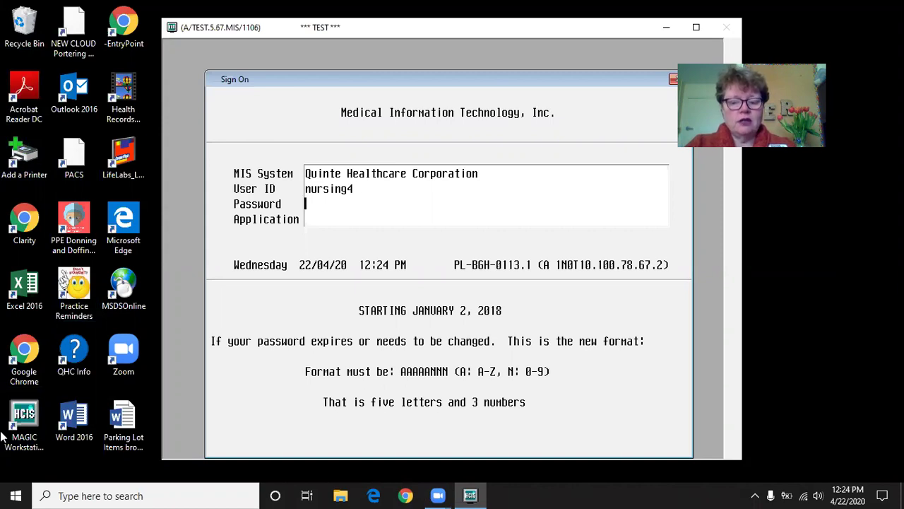
pyautogui.write('*****')
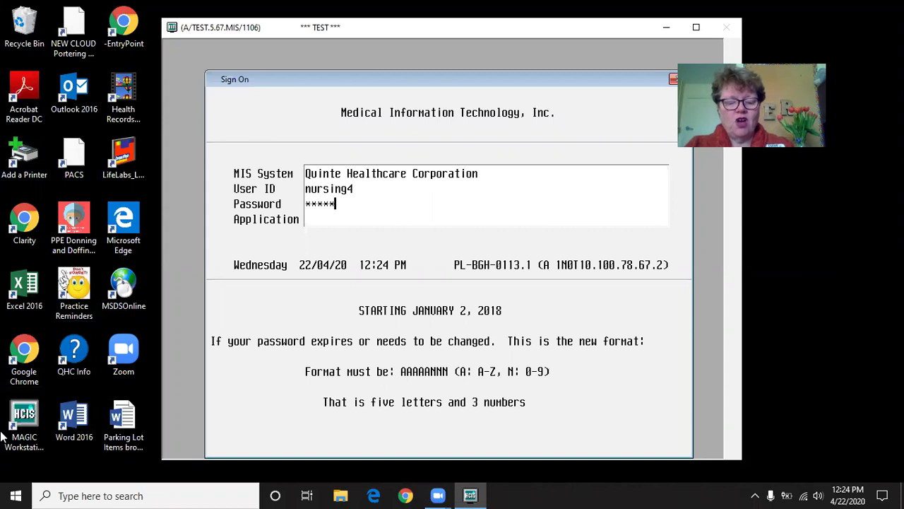
pyautogui.write('***')
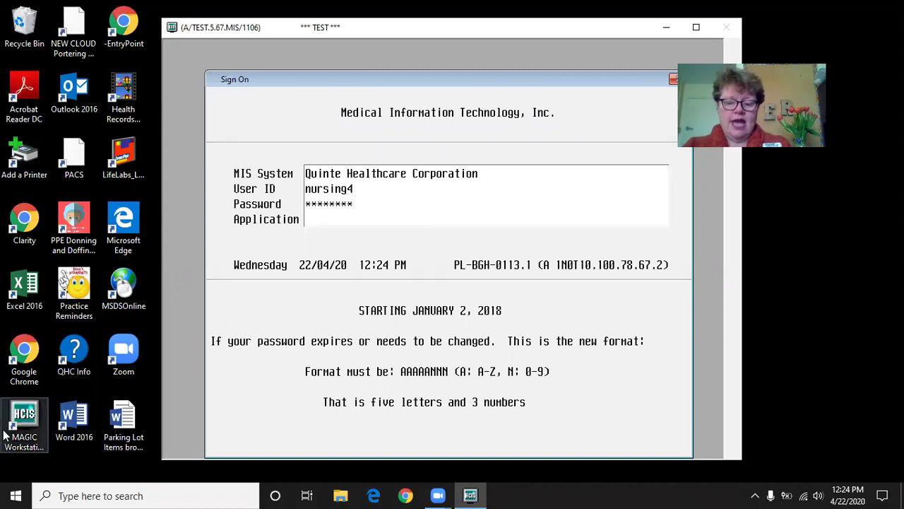
pyautogui.press('Return')
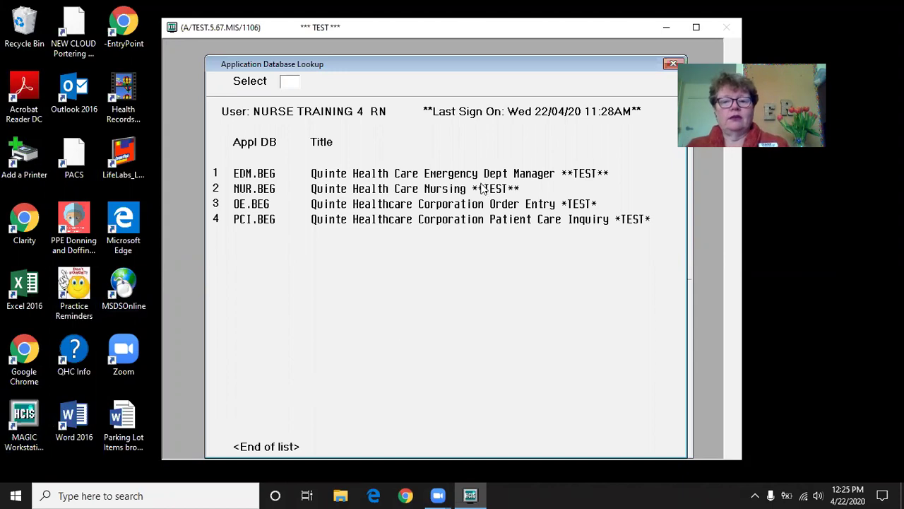
# - Choose application 1, Emergency Dept Manager, with facility BGH to reach the EDM Main Menu
pyautogui.write('1')
pyautogui.press('Return')
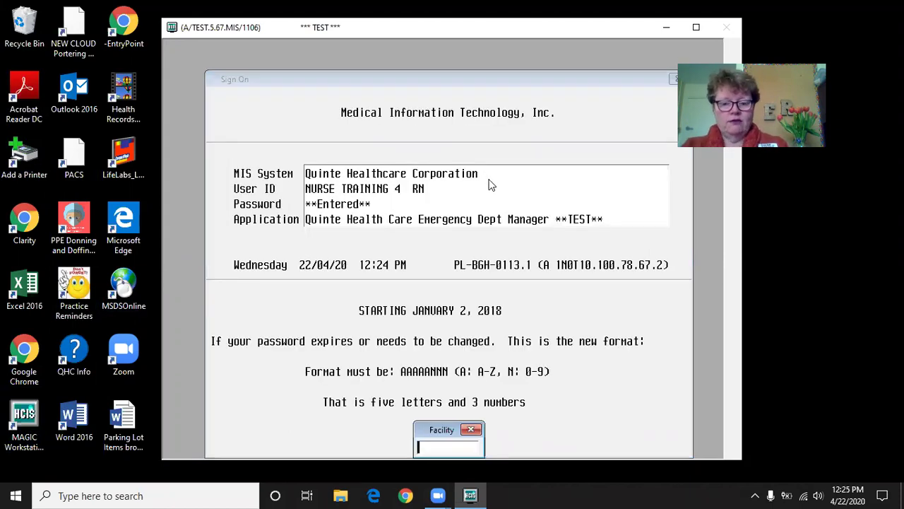
pyautogui.write('BGH')
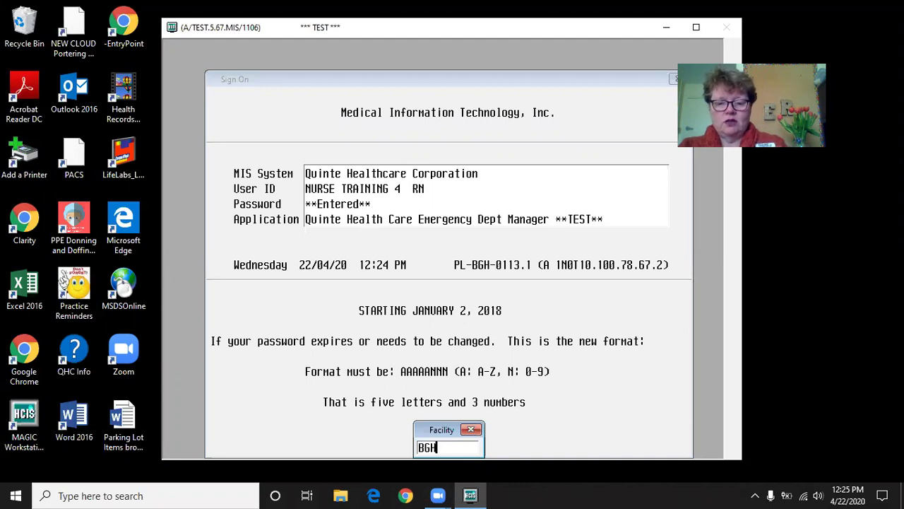
pyautogui.press('Return')
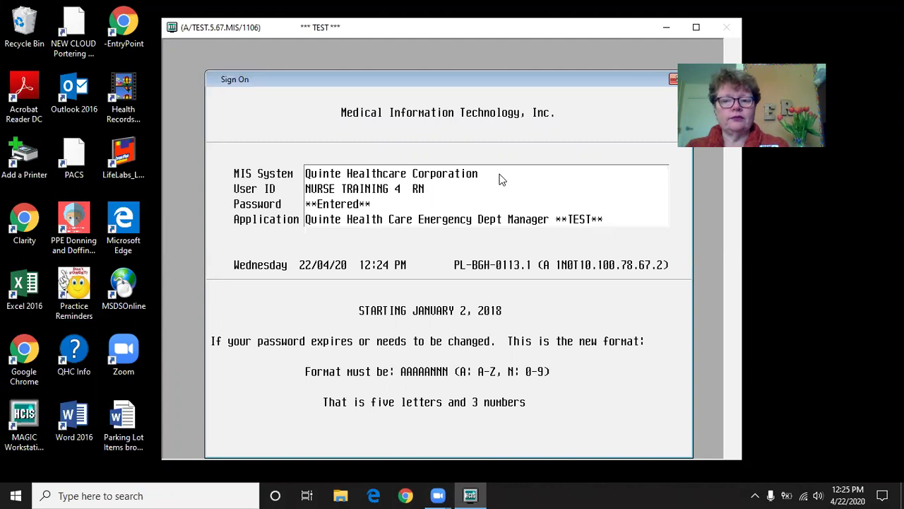
pyautogui.press('Return')
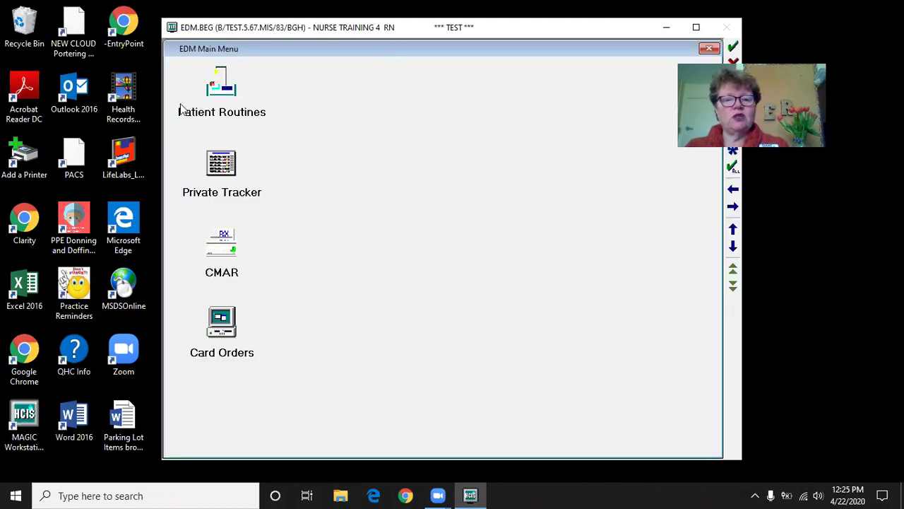
# - Open the Triage Nurse Tracker from the Private Tracker icon on the EDM Main Menu
pyautogui.click(220, 169)
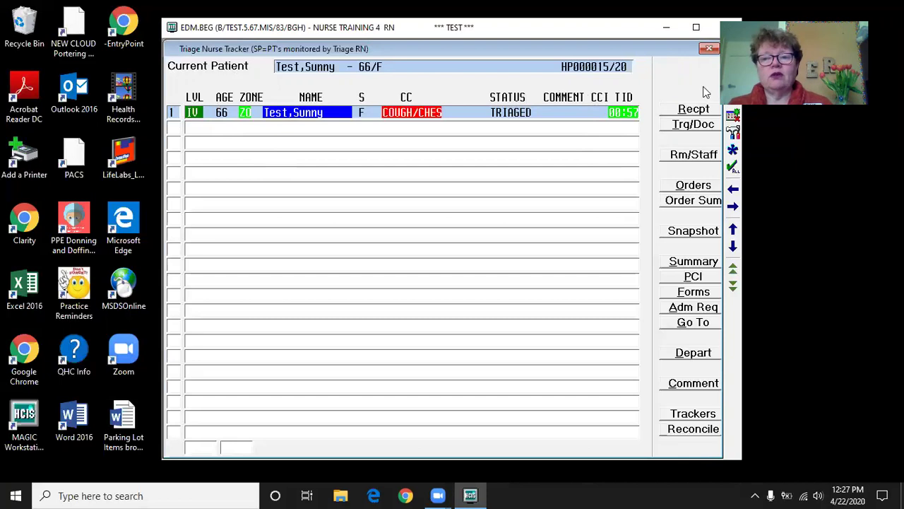
# - Receive a new female test patient born 01/01/29, skip the MPI search, and enter stated complaint 'cough'
pyautogui.click(702, 110)
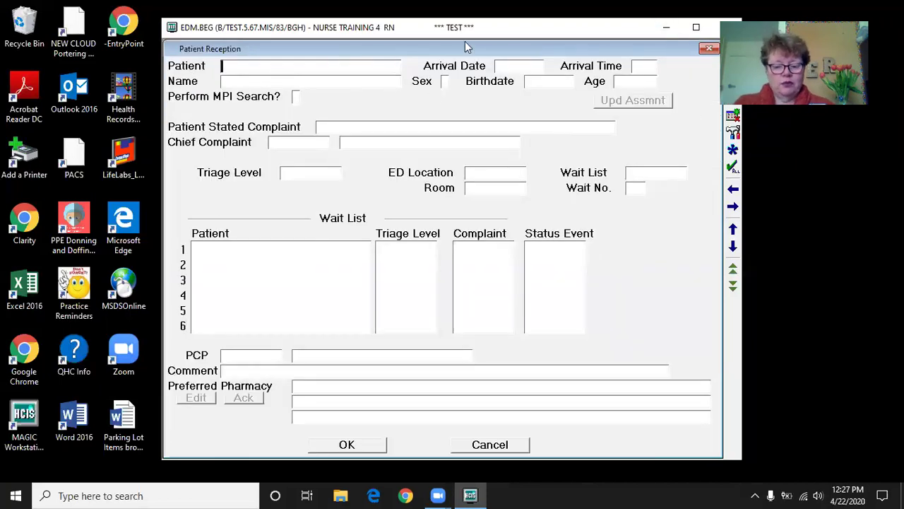
pyautogui.write('Tes')
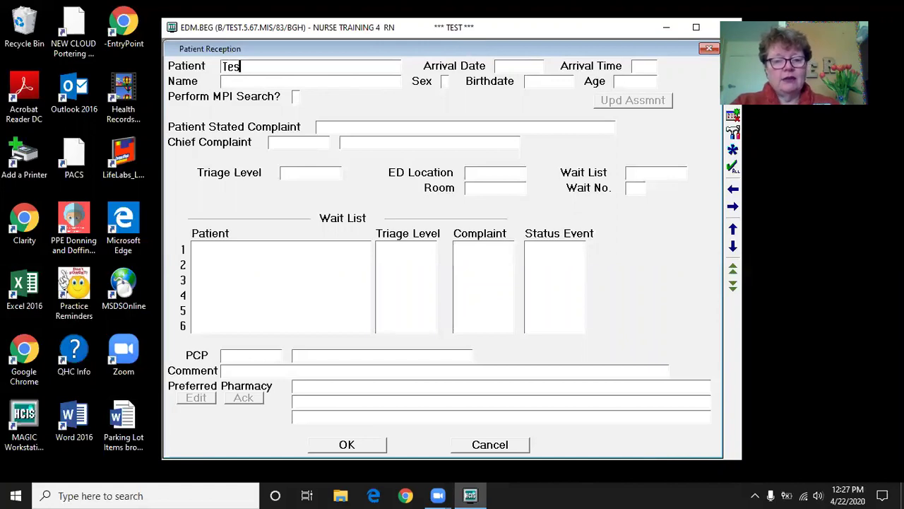
pyautogui.write('t,')
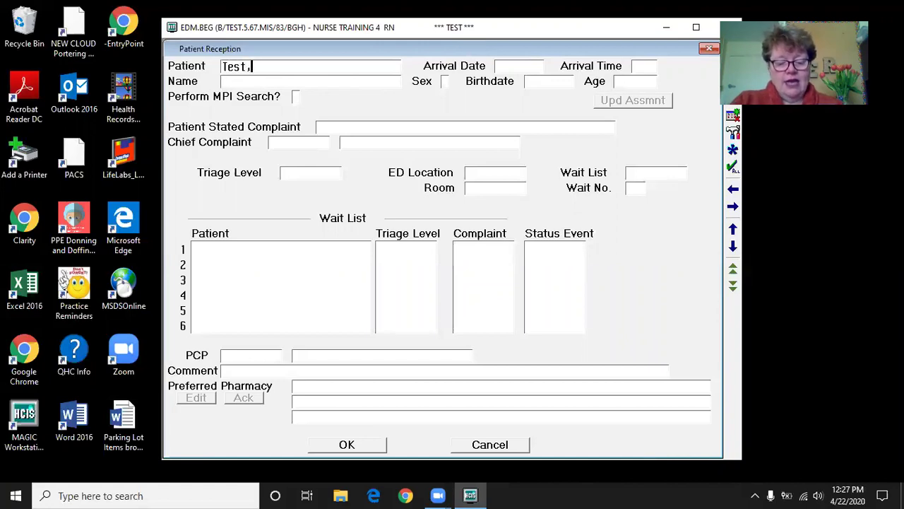
pyautogui.write('Happy')
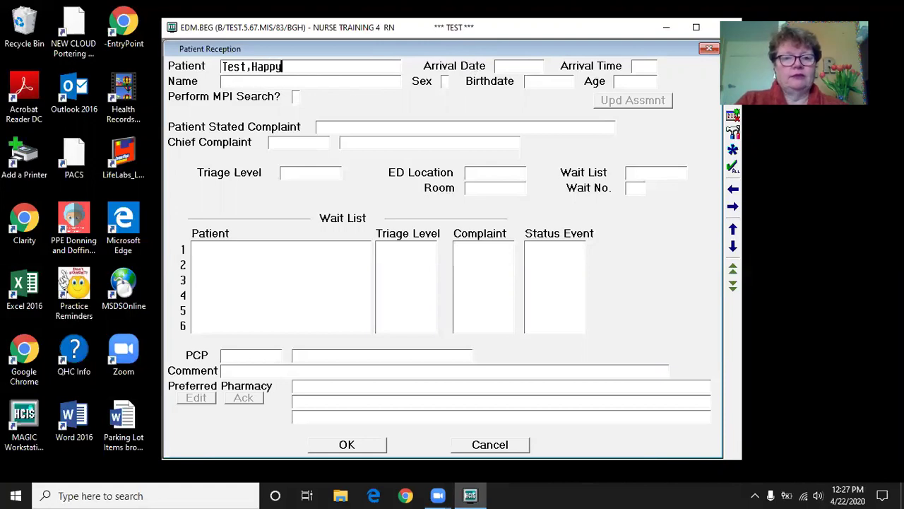
pyautogui.press('Return')
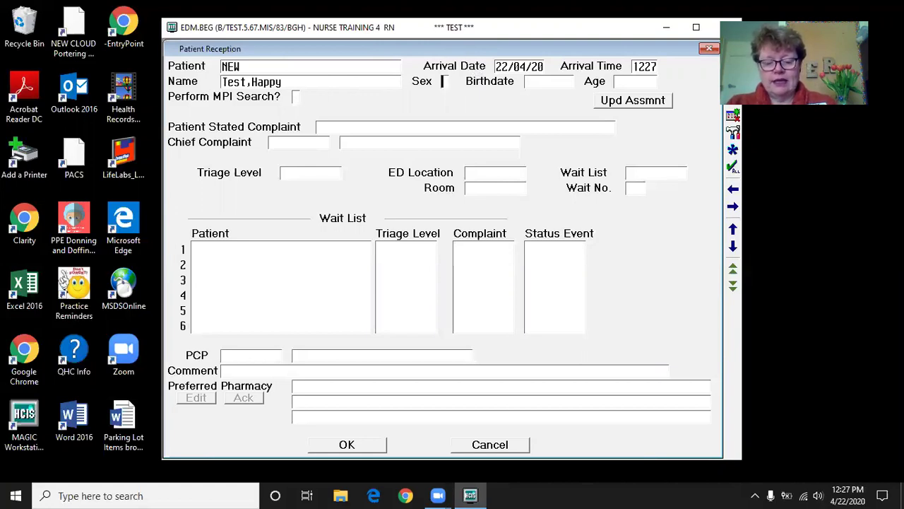
pyautogui.write('f')
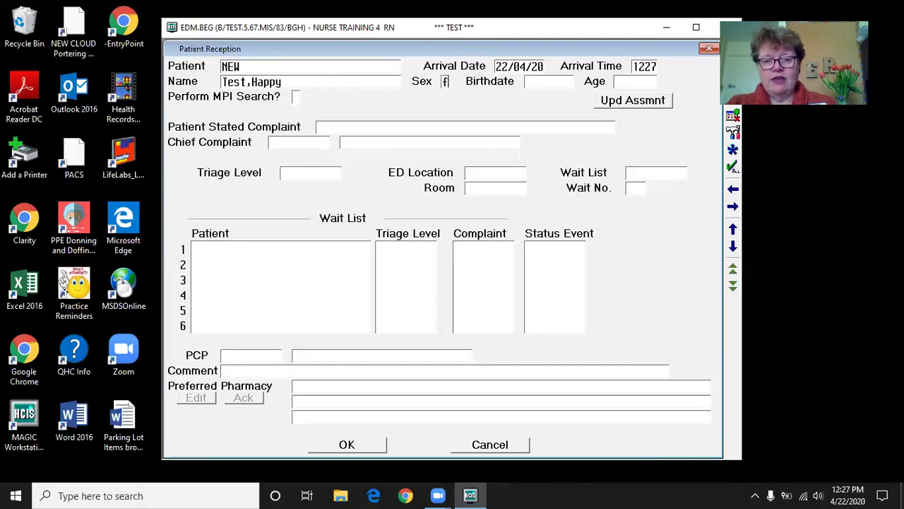
pyautogui.press('Return')
pyautogui.write('0101')
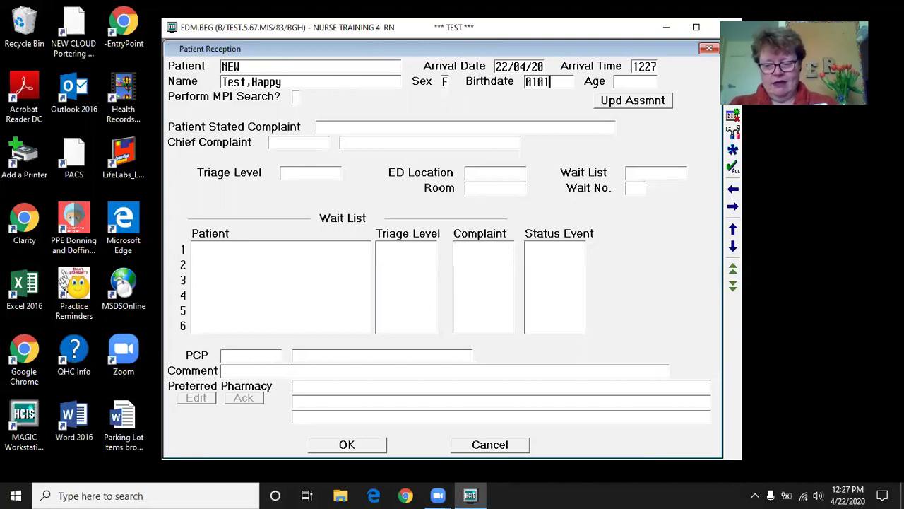
pyautogui.write('29')
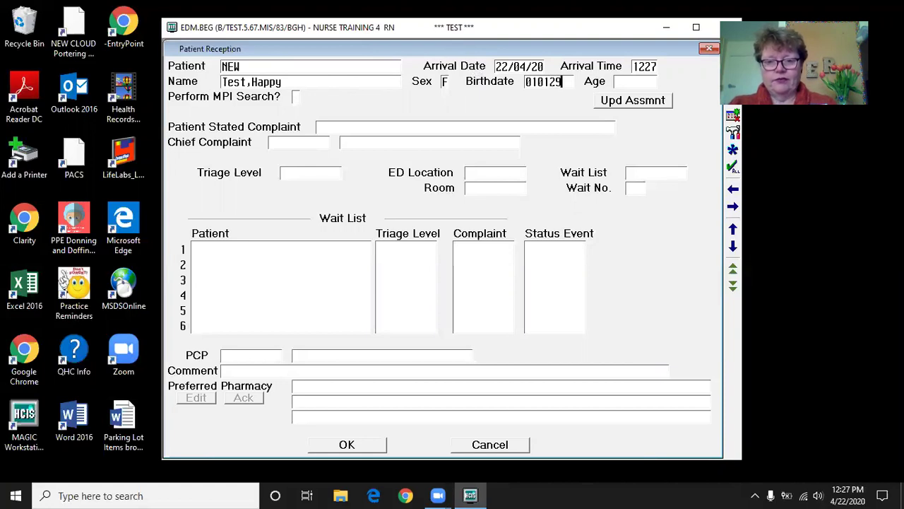
pyautogui.press('Return')
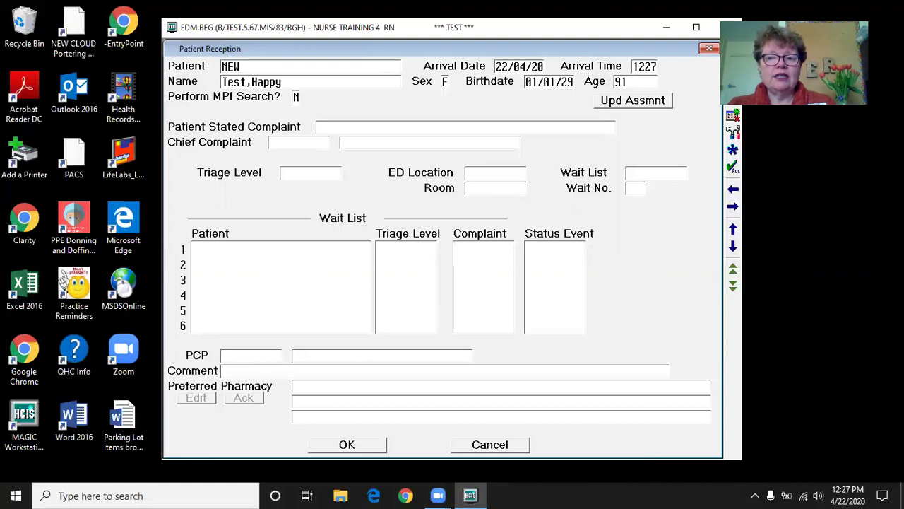
pyautogui.press('Return')
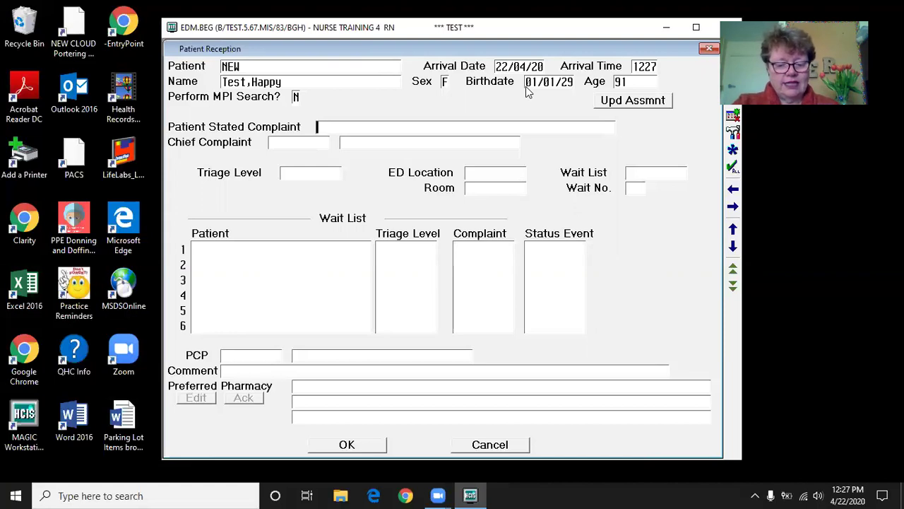
pyautogui.write('cough')
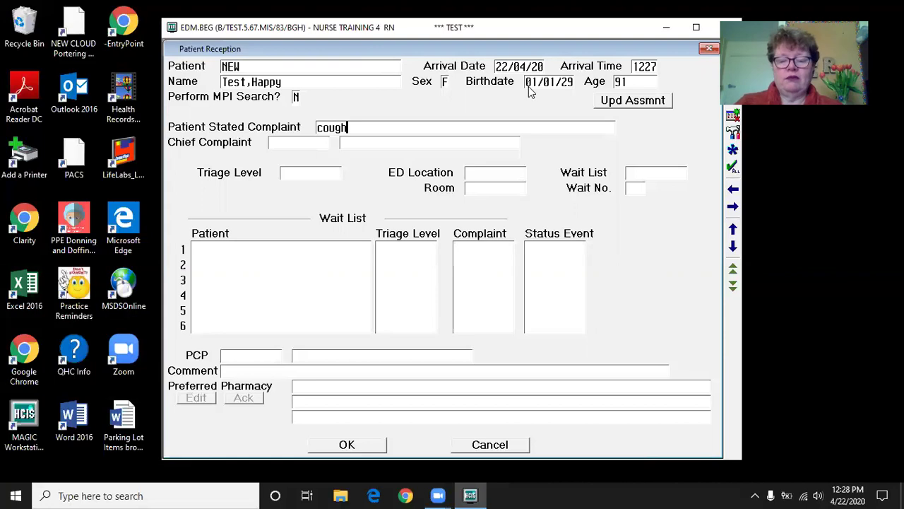
# - Look up 'cou' and record COUGH/CHEST CONGESTION as the chief complaint
pyautogui.press('Return')
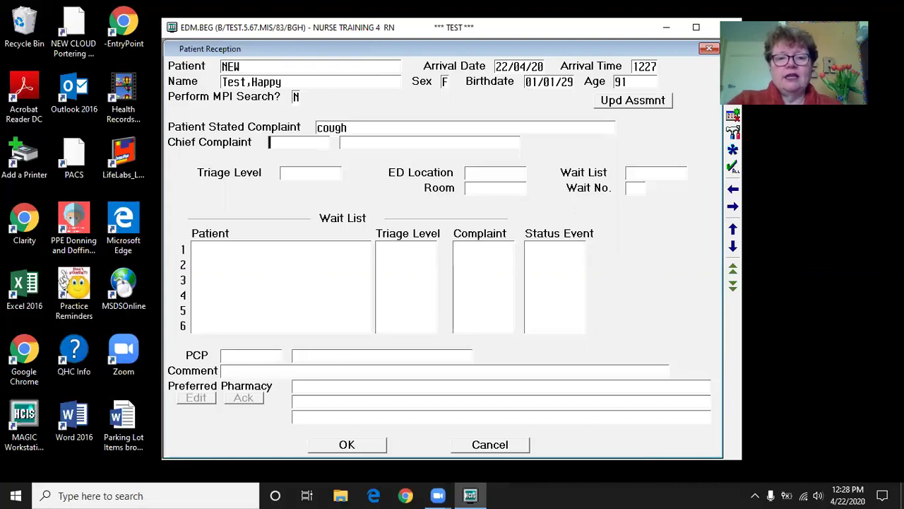
pyautogui.write('cou')
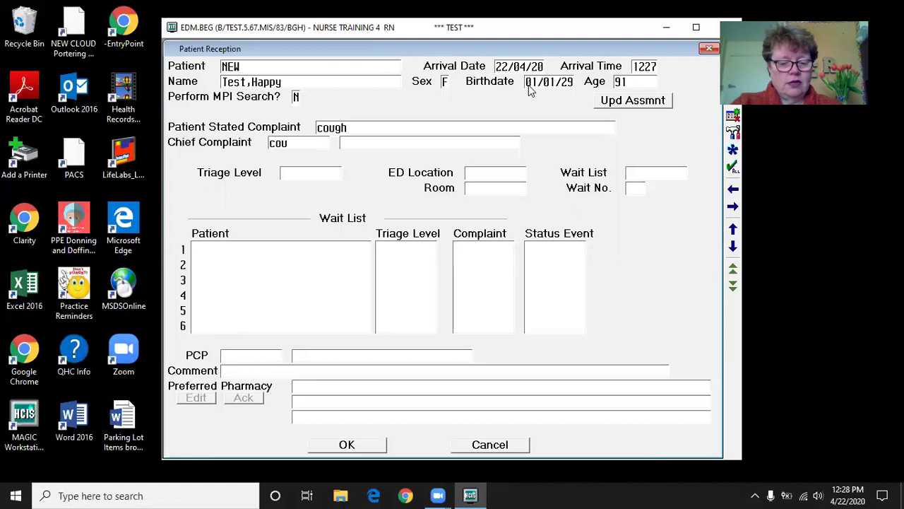
pyautogui.press('Return')
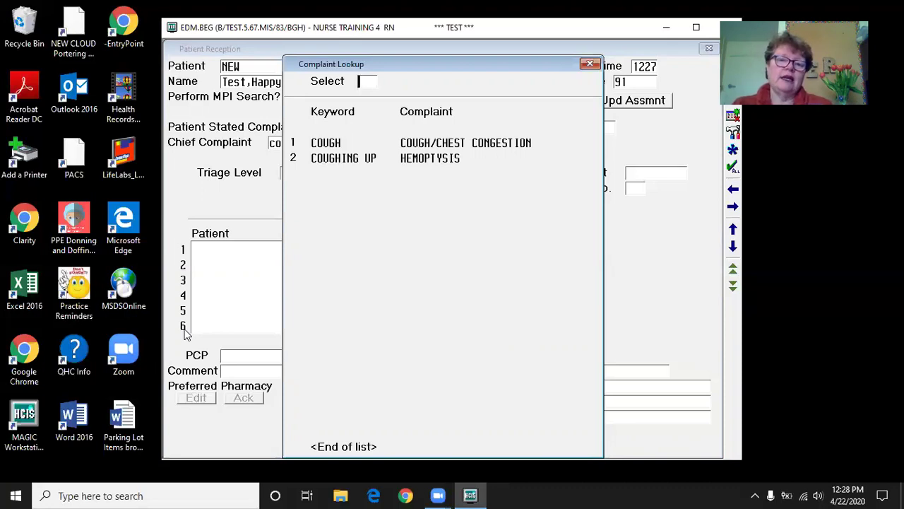
pyautogui.click(523, 144)
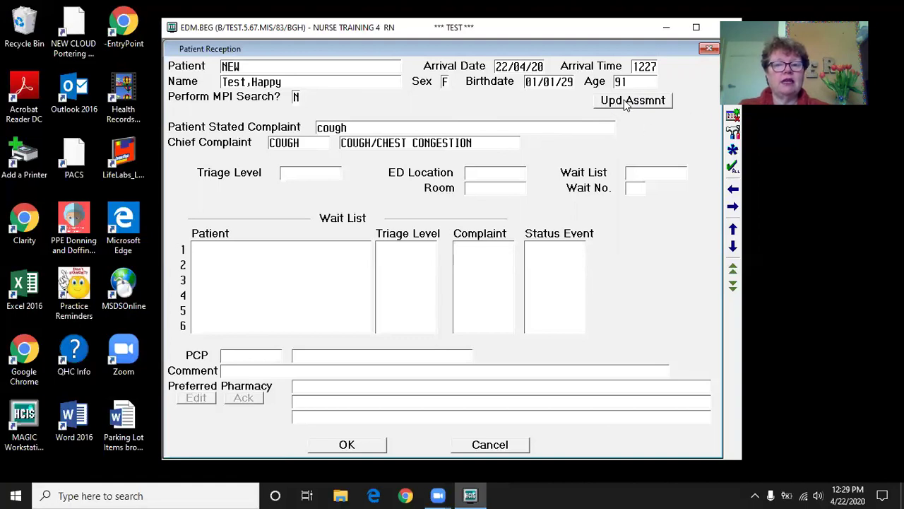
pyautogui.click(624, 106)
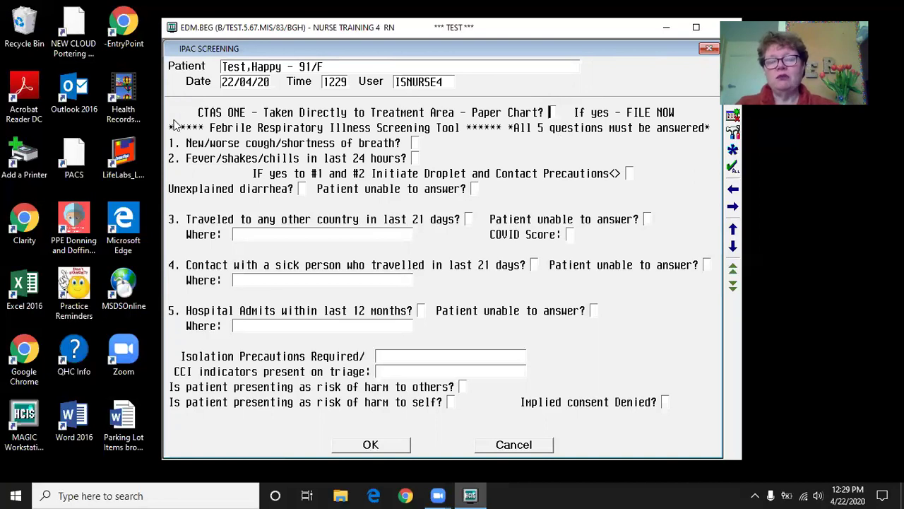
# - Answer N to CTAS ONE paper chart and Y to new cough, fever/chills and droplet/contact precautions
pyautogui.write('n')
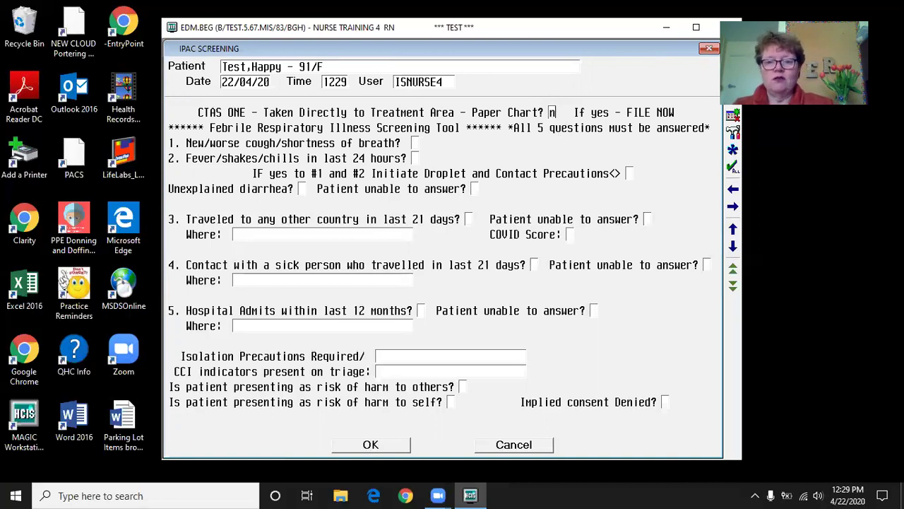
pyautogui.press('Return')
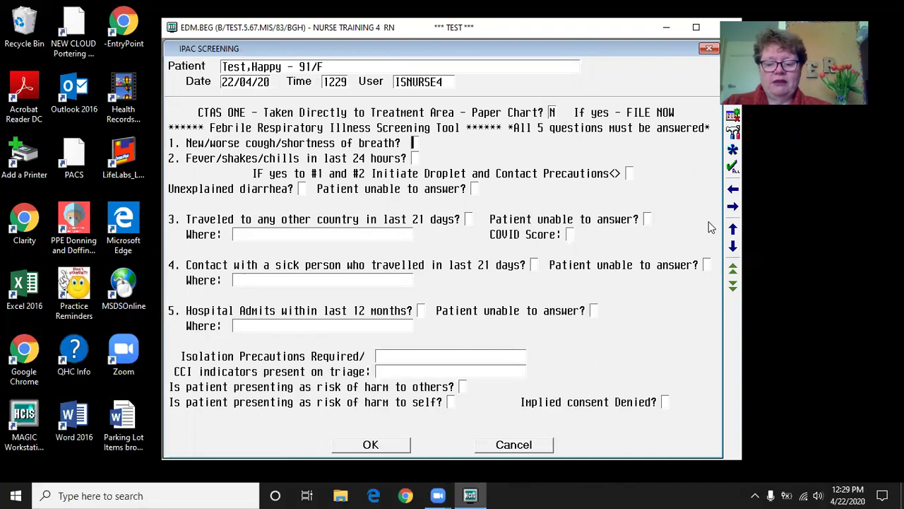
pyautogui.write('y')
pyautogui.press('Return')
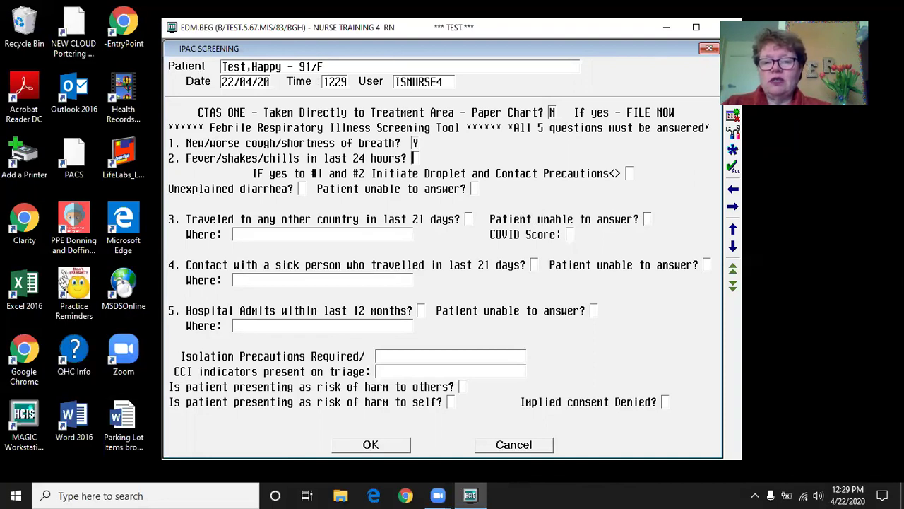
pyautogui.write('y')
pyautogui.press('Return')
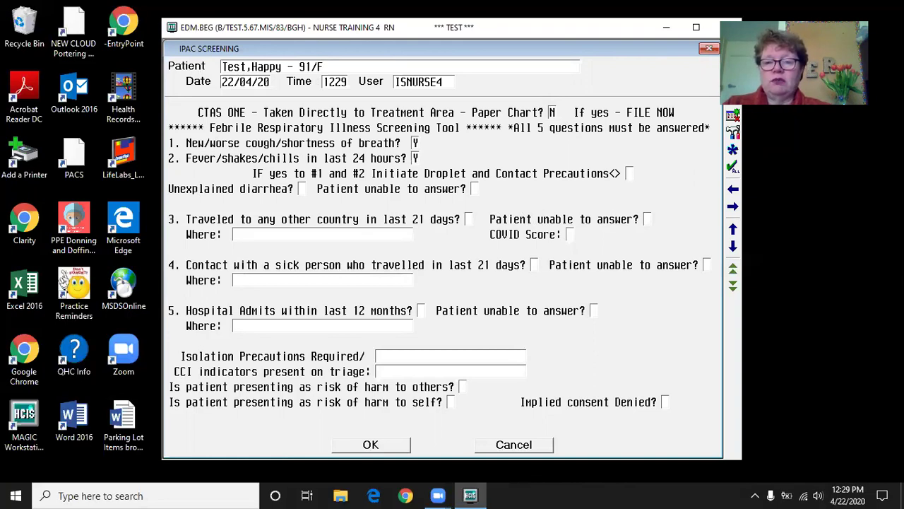
pyautogui.write('y')
pyautogui.press('Return')
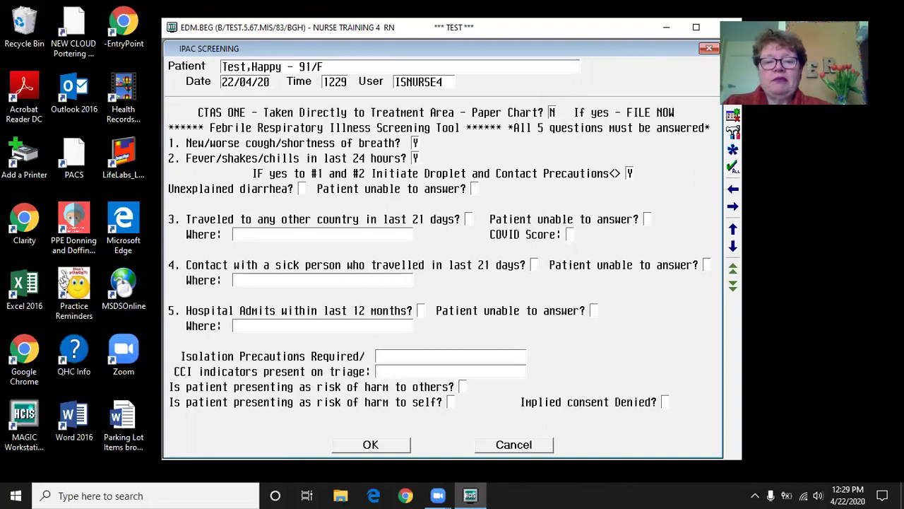
# - Answer N to diarrhea, unable to answer, travel, sick-traveller contact and recent hospital admissions
pyautogui.write('n')
pyautogui.press('Return')
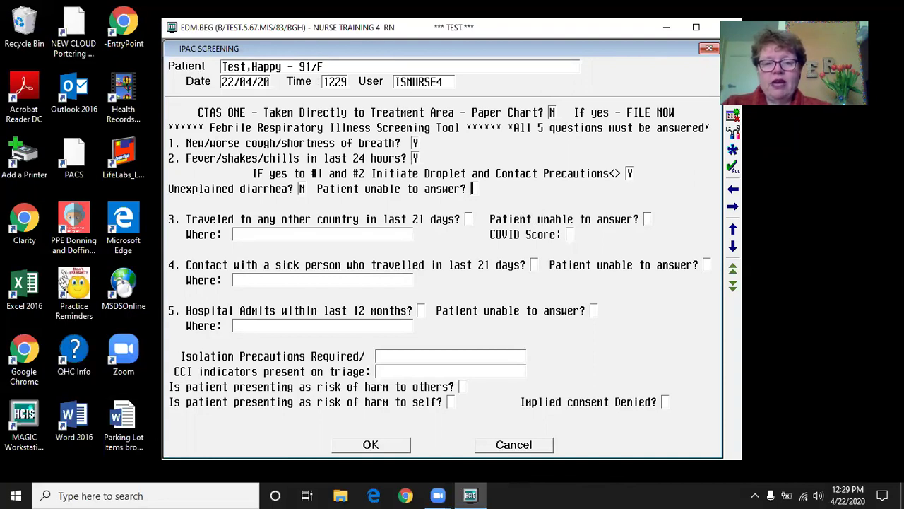
pyautogui.write('n')
pyautogui.press('Return')
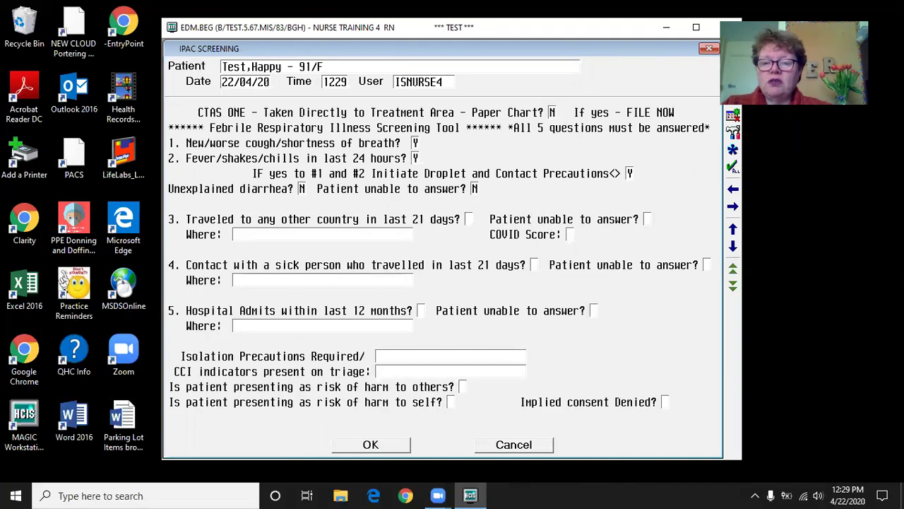
pyautogui.write('n')
pyautogui.press('Return')
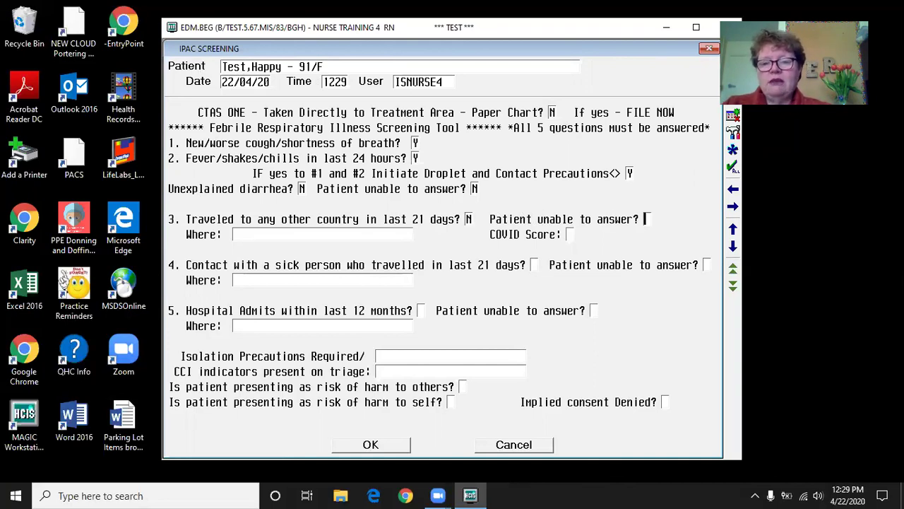
pyautogui.press('Return')
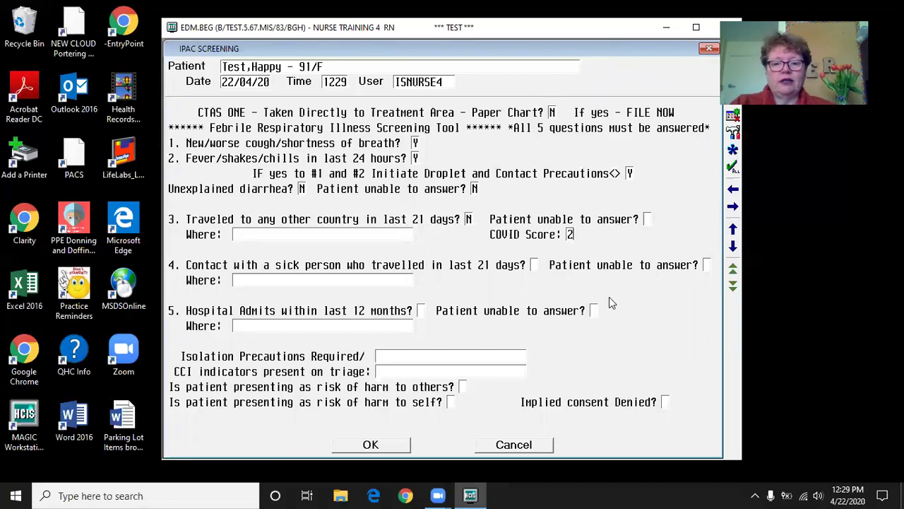
pyautogui.press('Return')
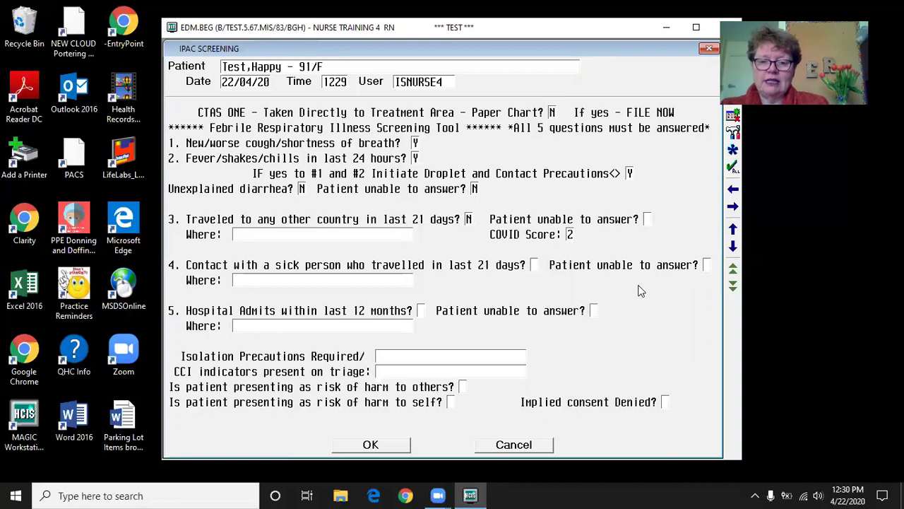
pyautogui.write('n')
pyautogui.press('Return')
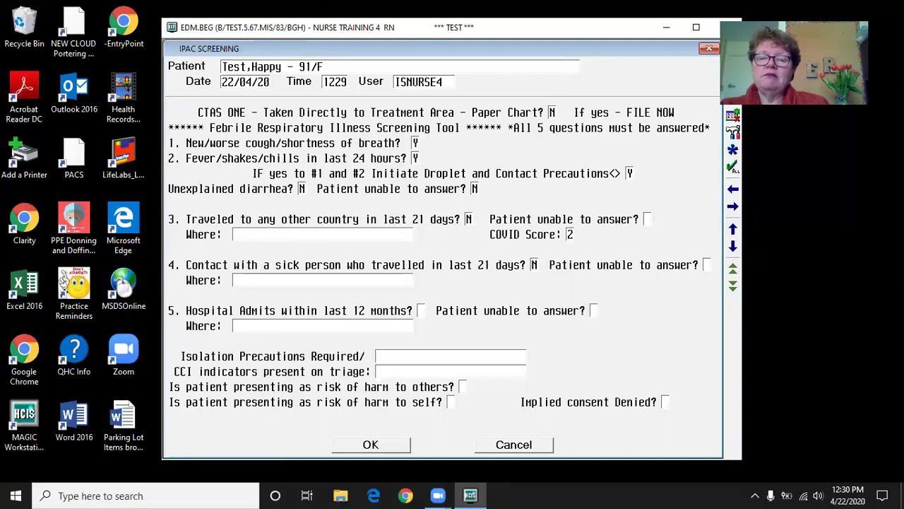
pyautogui.write('n')
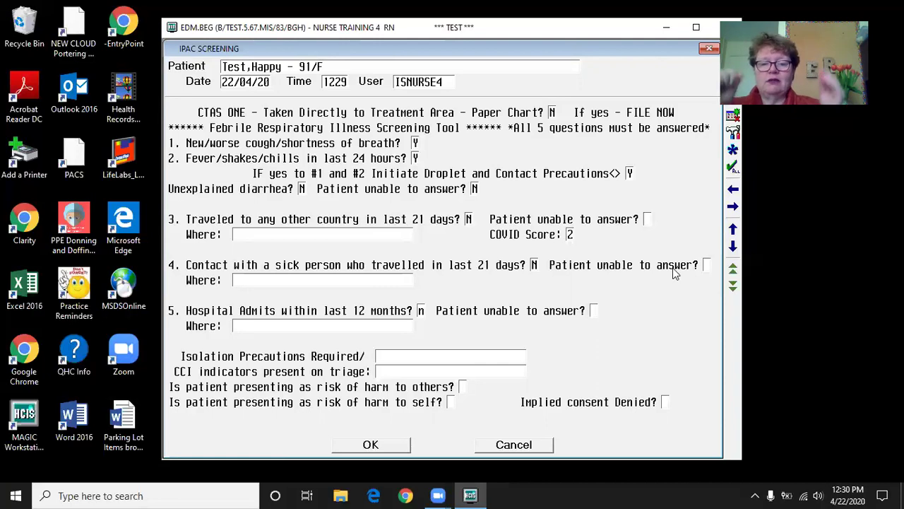
pyautogui.press('Return')
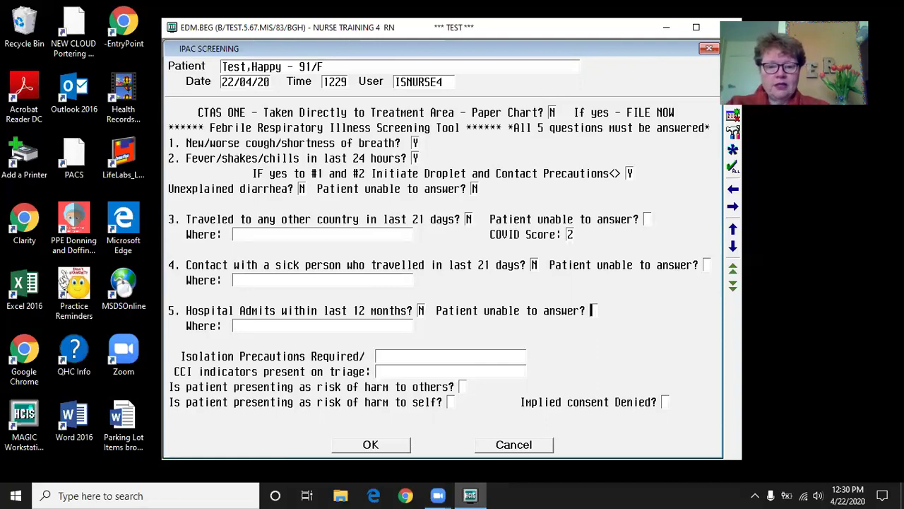
pyautogui.press('Return')
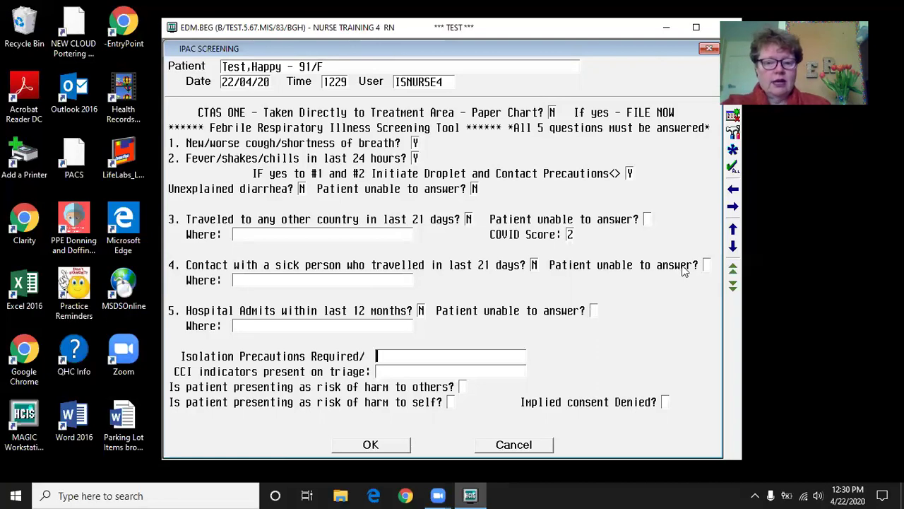
# - Set isolation precautions to Contact/Droplet, CCI indicators to 'nil', and answer N to the three remaining questions
pyautogui.press('F9')
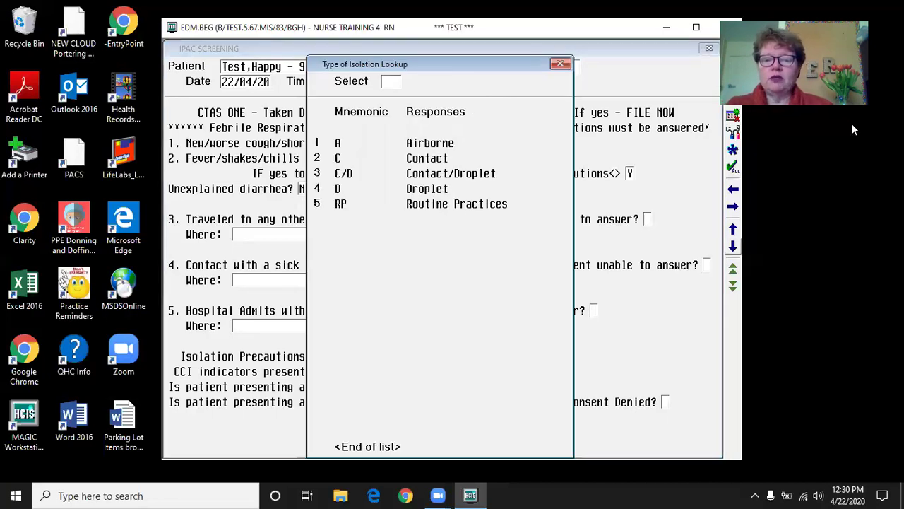
pyautogui.click(488, 176)
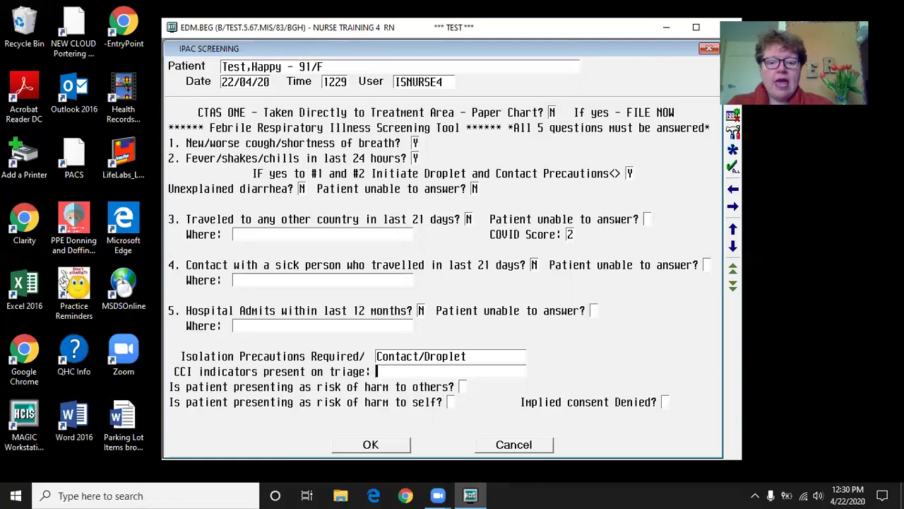
pyautogui.write('nil')
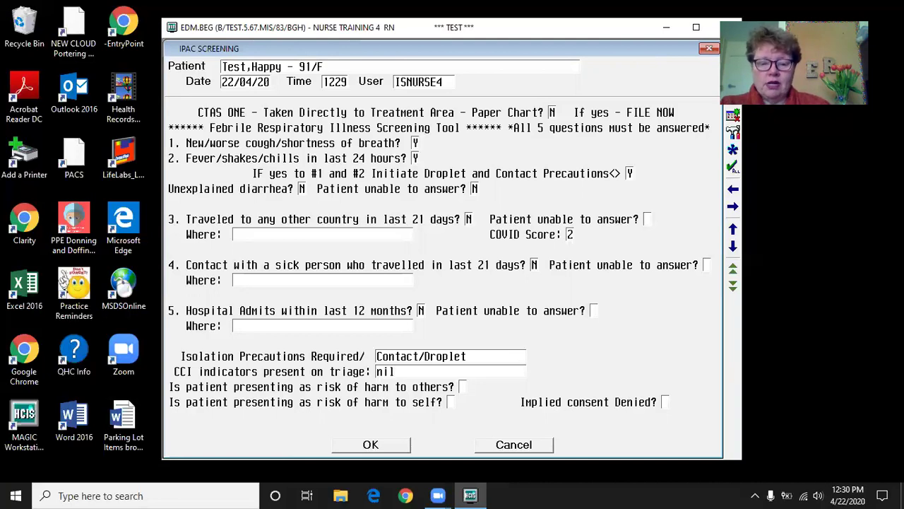
pyautogui.press('Return')
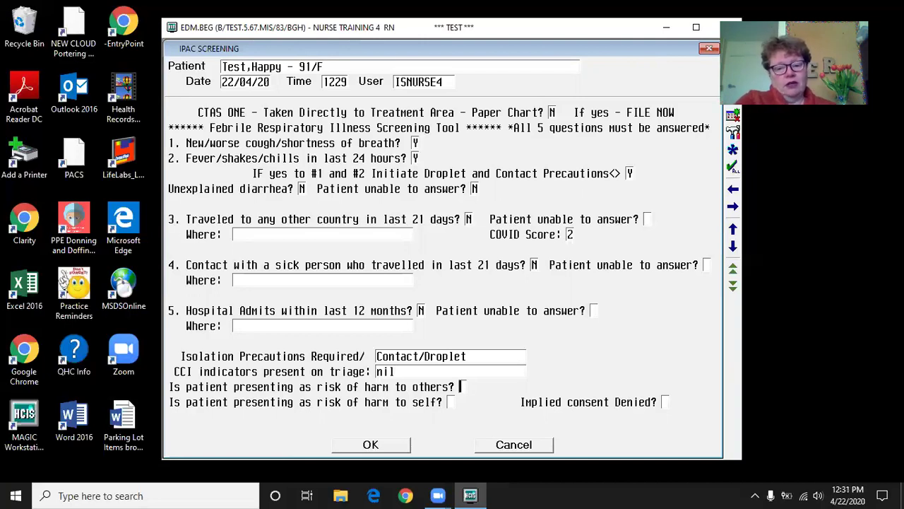
pyautogui.write('N')
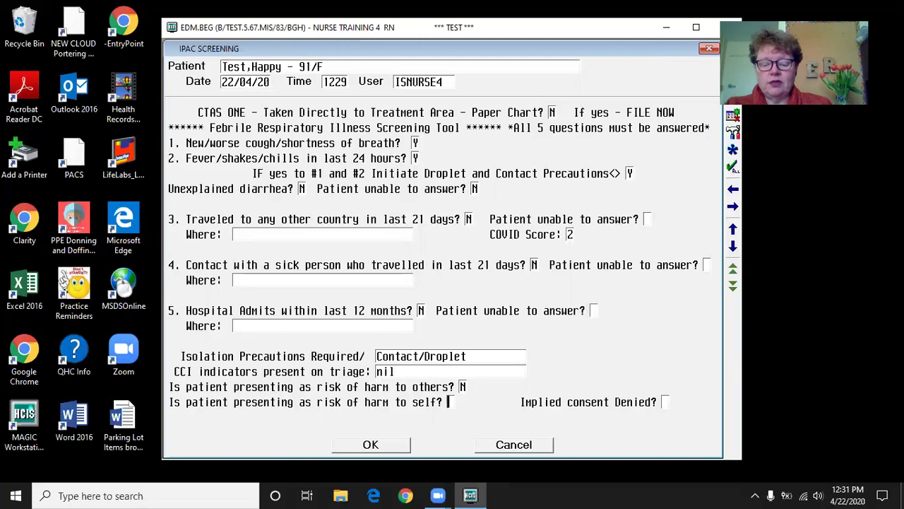
pyautogui.write('NN')
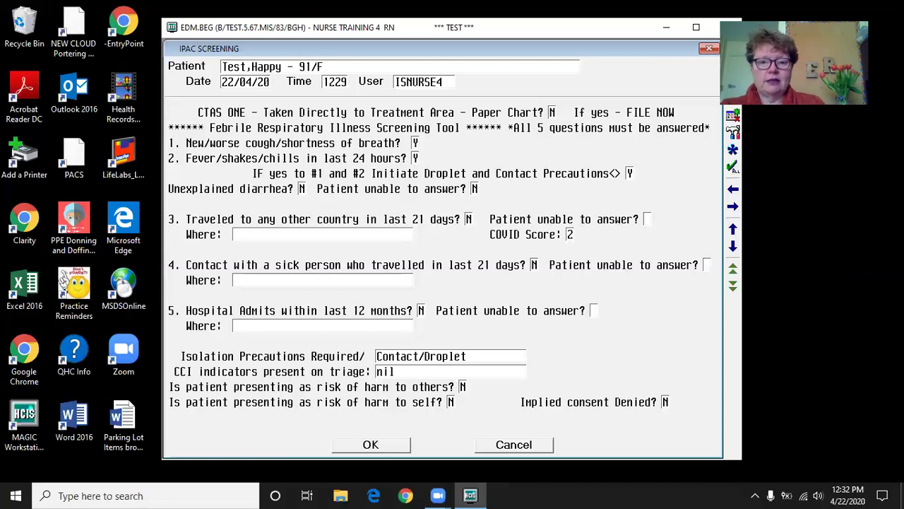
# - Accept the LOW RISK suicide screening result and set the ED location to H.ER
pyautogui.press('Return')
pyautogui.press('Return')
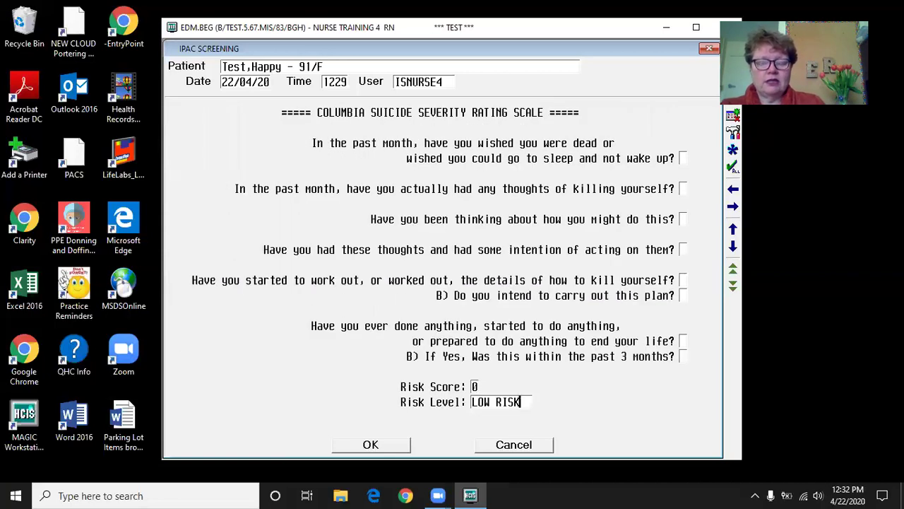
pyautogui.press('Return')
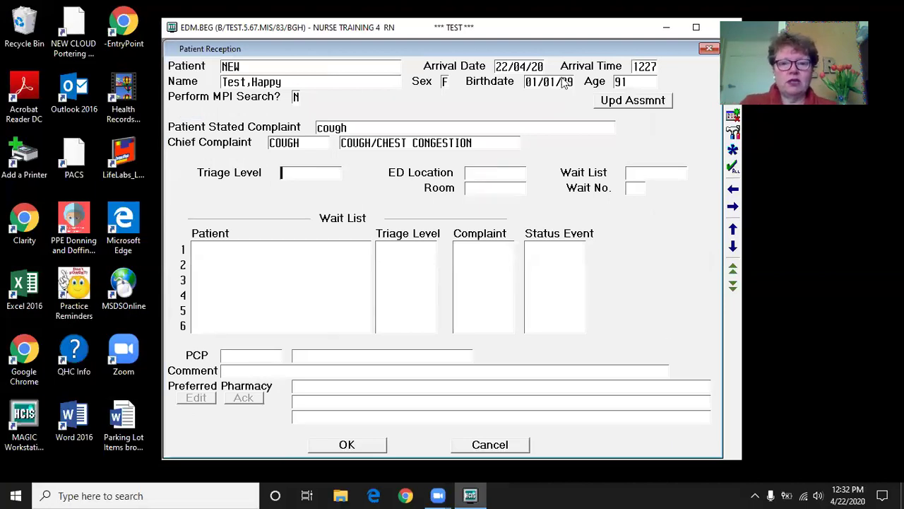
pyautogui.press('Return')
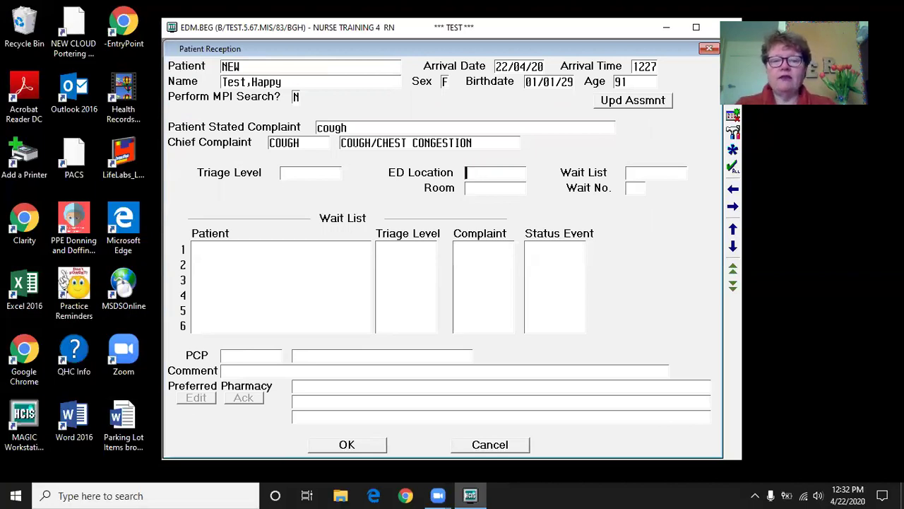
pyautogui.press('F9')
pyautogui.click(428, 159)
# - Finish the reception form and file the patient's registration
pyautogui.press('Return')
pyautogui.press('Return')
pyautogui.press('Return')
pyautogui.press('Return')
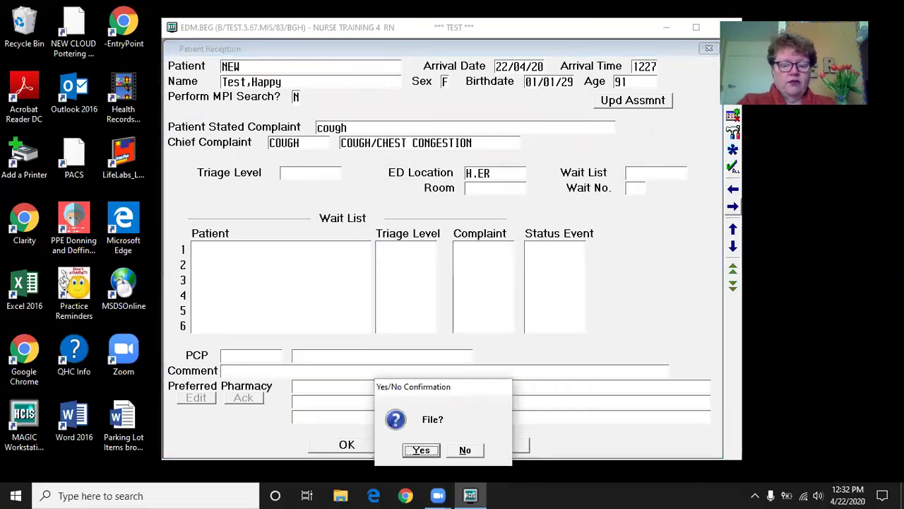
pyautogui.press('Return')
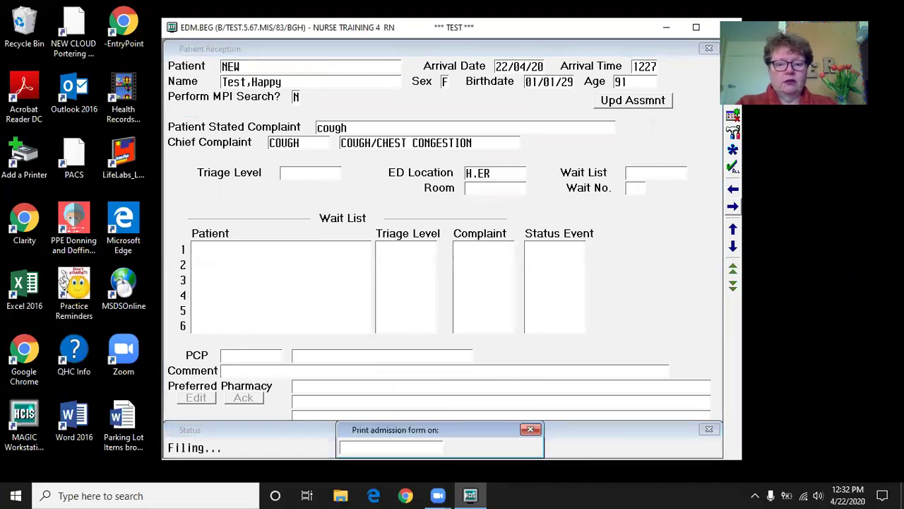
pyautogui.press('Return')
pyautogui.press('Return')
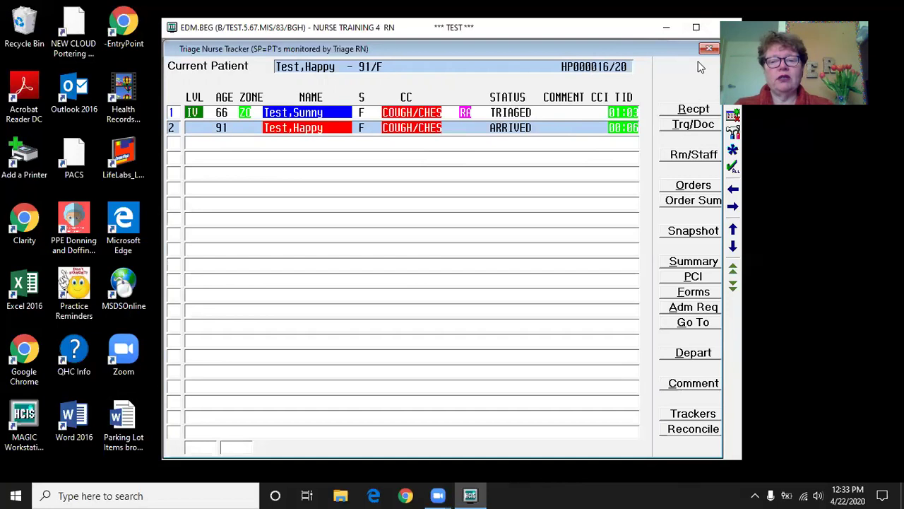
pyautogui.click(683, 126)
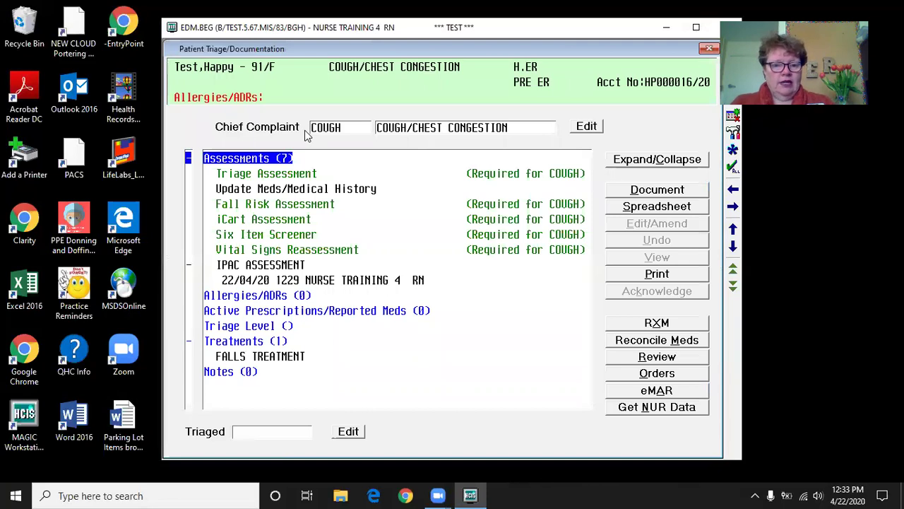
# - Start documenting the Triage Assessment and move past the febrile screening page
pyautogui.click(313, 174)
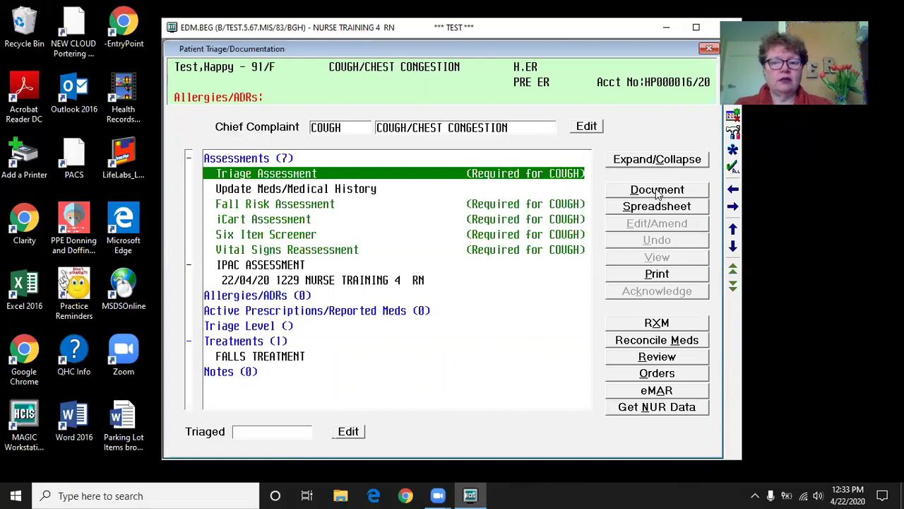
pyautogui.click(657, 190)
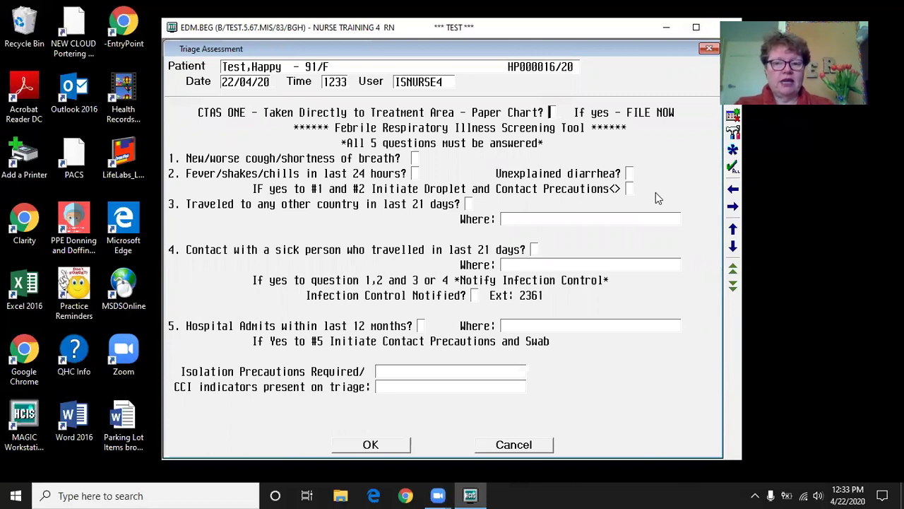
pyautogui.press('Return')
# - Enter stated complaint 'cough' and set mode of arrival to Ambulatory
pyautogui.write('cough')
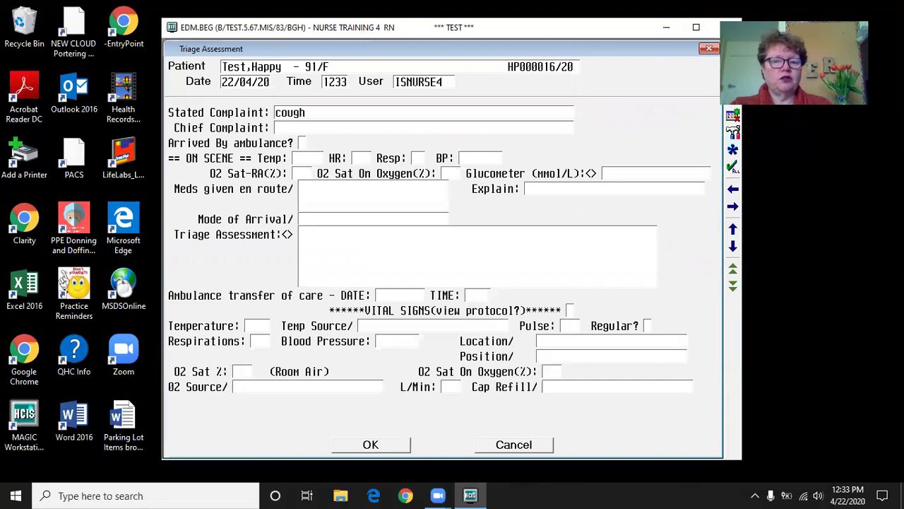
pyautogui.press('Return')
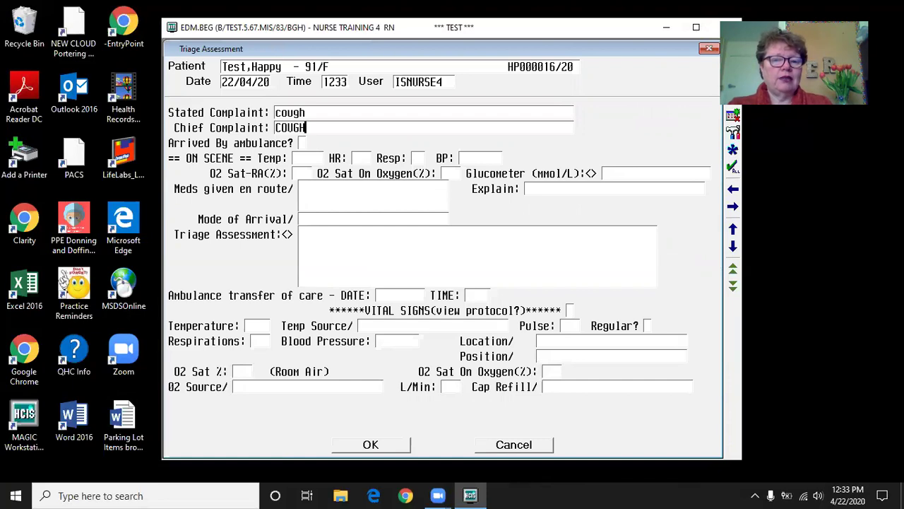
pyautogui.press('Return')
pyautogui.press('Return')
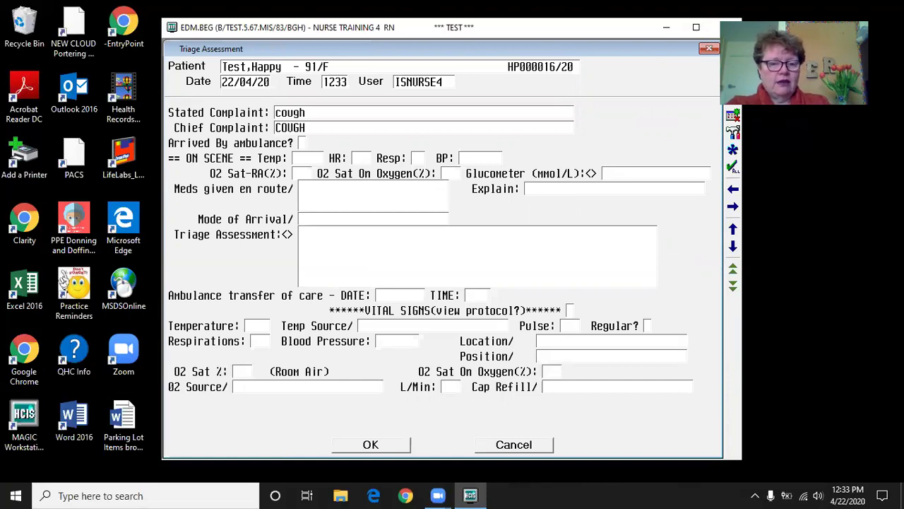
pyautogui.press('F9')
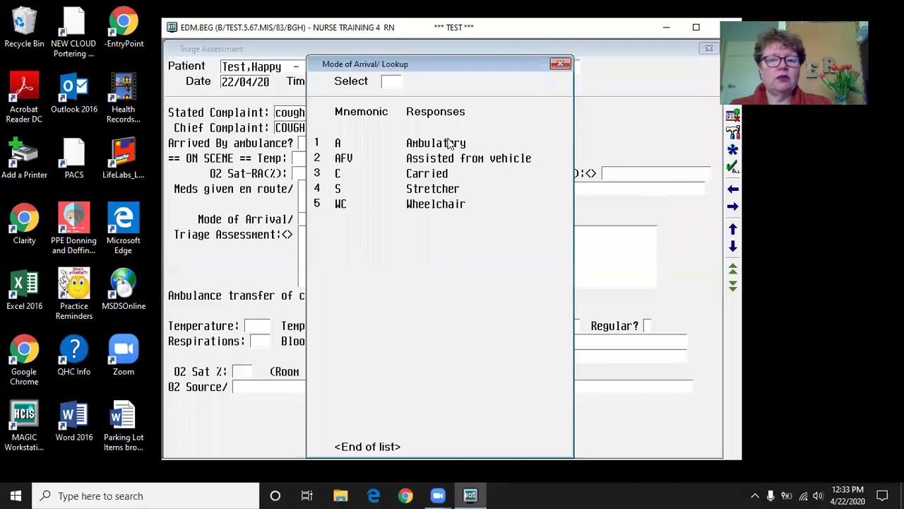
pyautogui.doubleClick(450, 142)
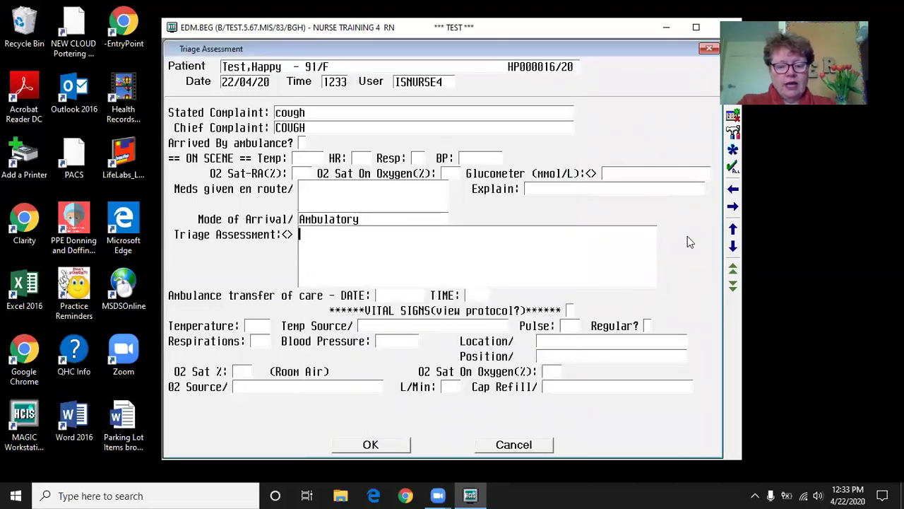
# - Dismiss the required-fields error and close the triage assessment form
pyautogui.press('F12')
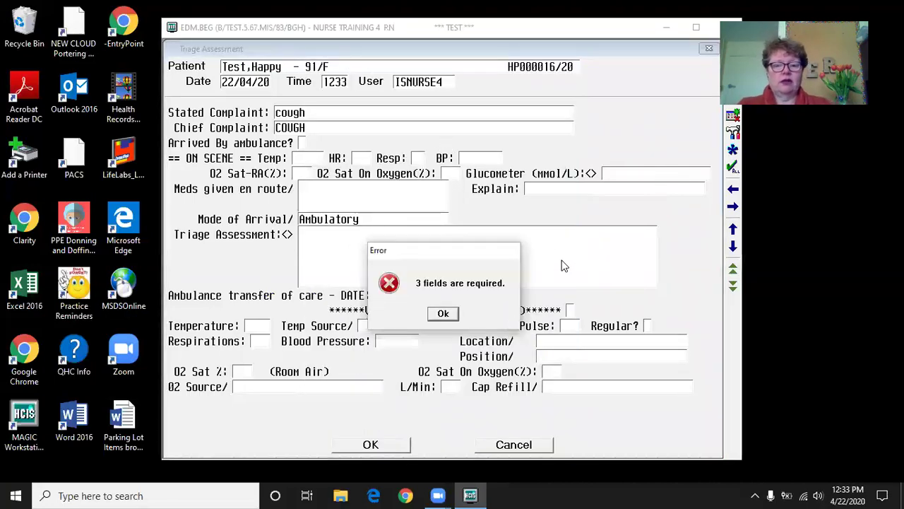
pyautogui.click(444, 312)
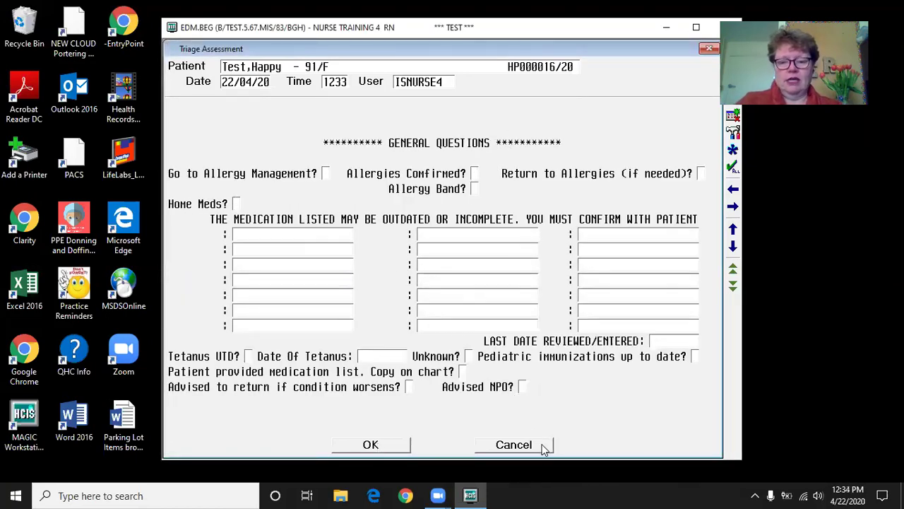
pyautogui.click(708, 48)
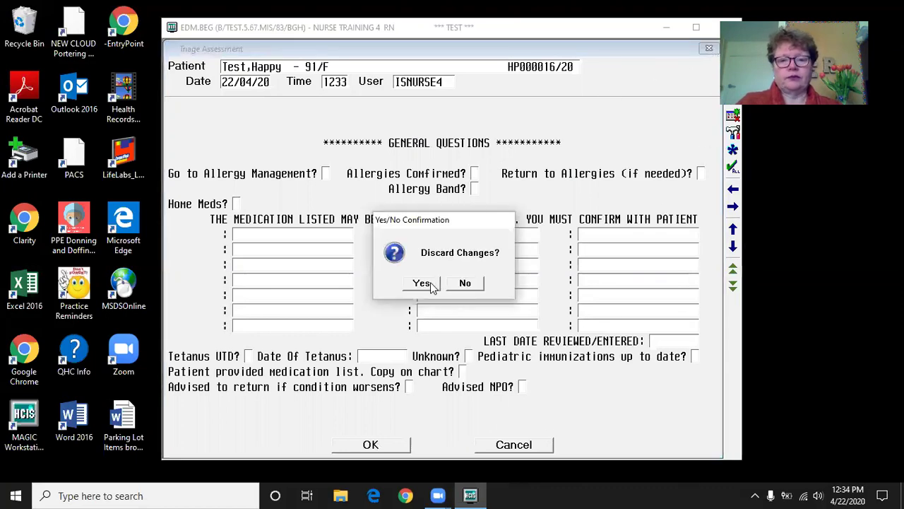
# - Discard the unfinished attempt, reopen the Triage Assessment and accept COUGH as the complaint
pyautogui.click(424, 283)
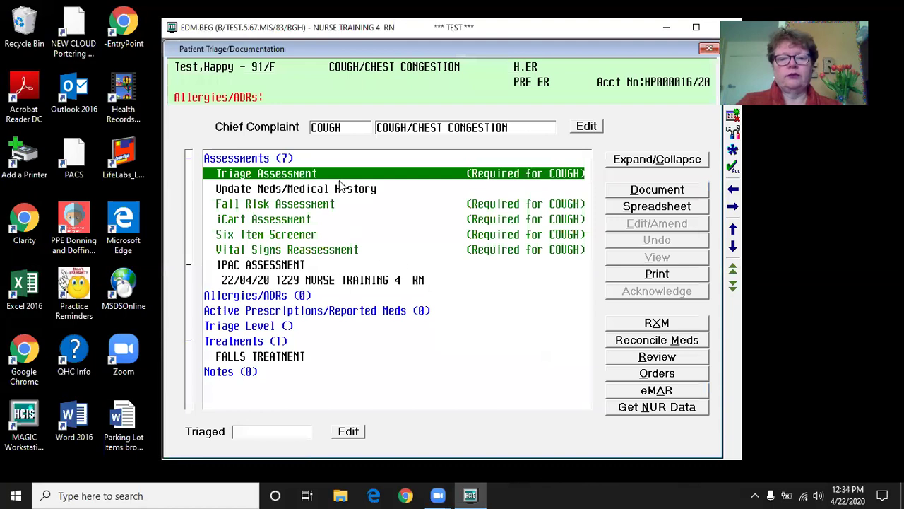
pyautogui.click(664, 196)
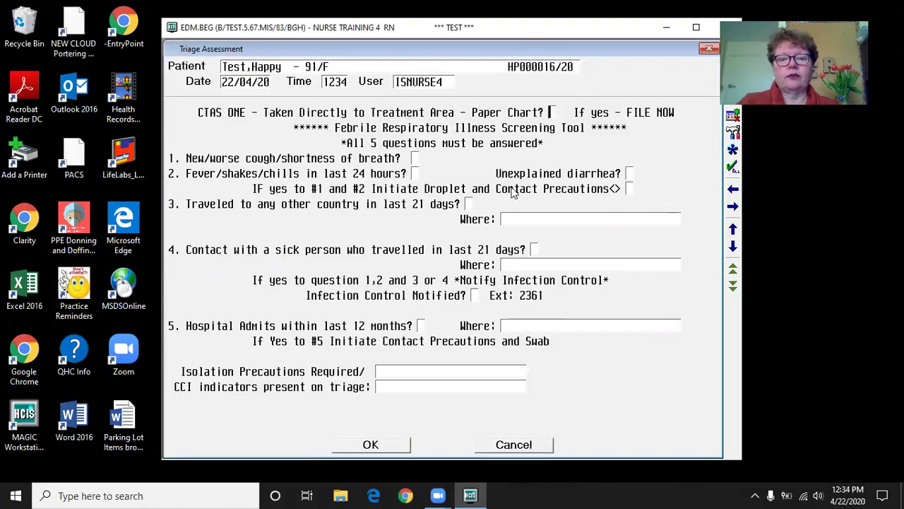
pyautogui.press('pagedown')
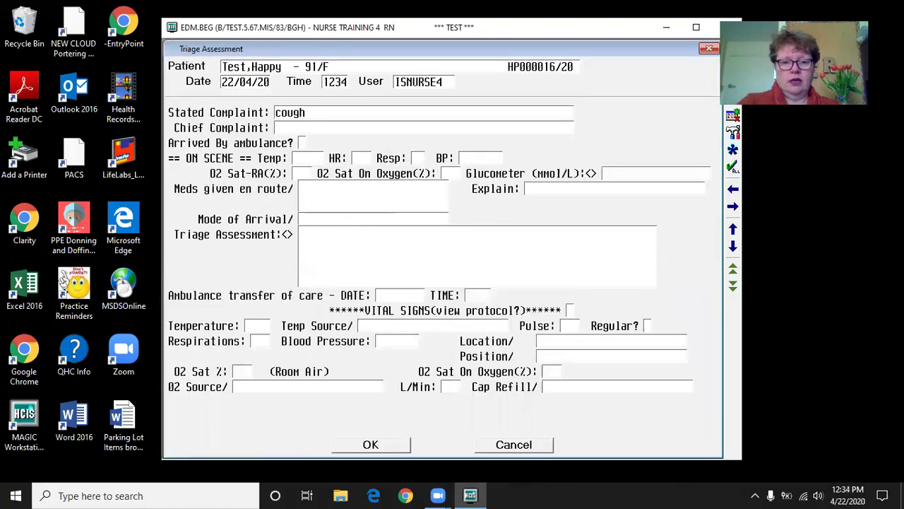
pyautogui.press('Return')
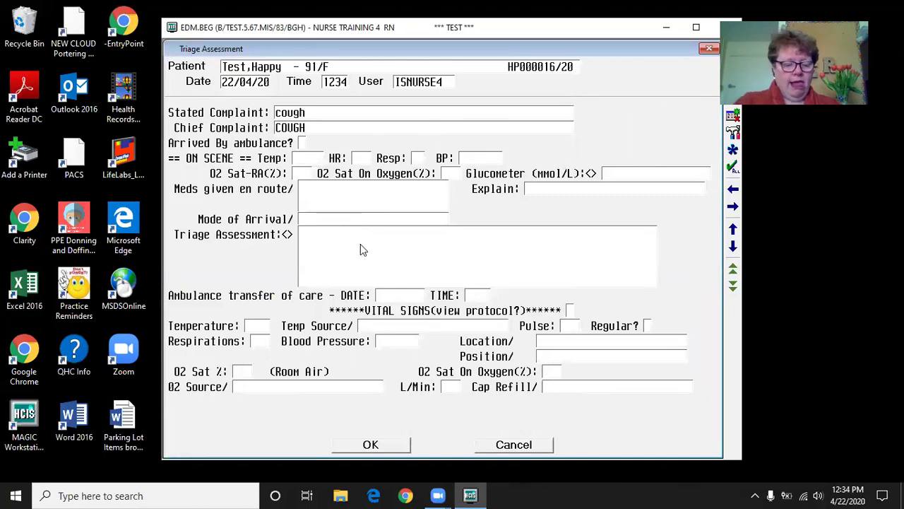
# - Set the mode of arrival to Ambulatory
pyautogui.press('F9')
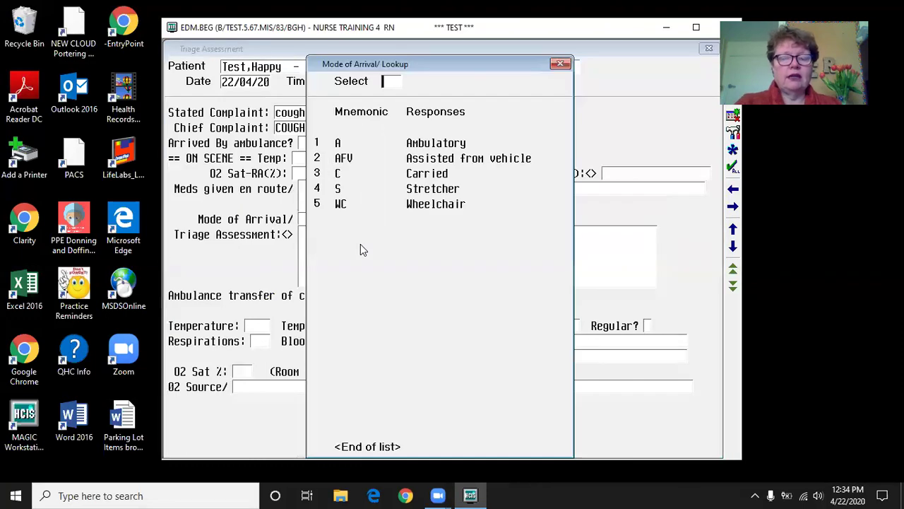
pyautogui.click(431, 145)
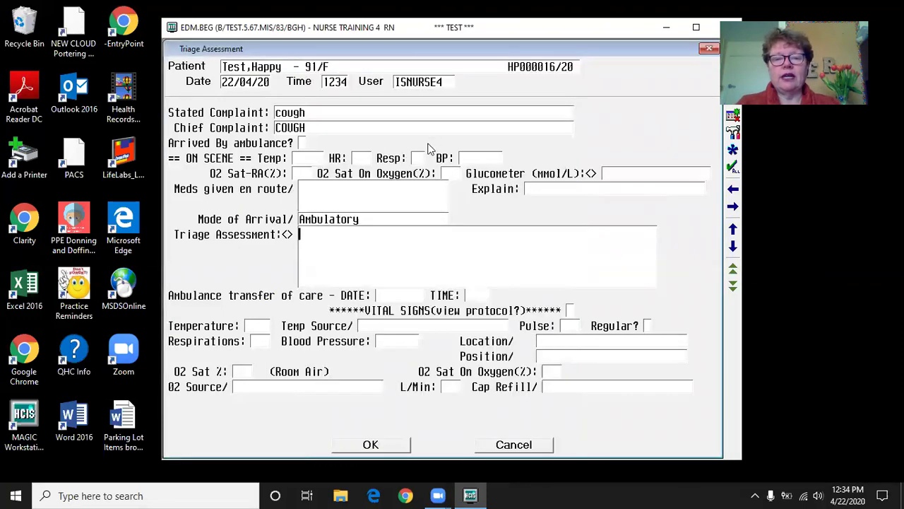
pyautogui.click(305, 234)
# - Write the triage note '-pt c/o cough for 3 days-non productive-skin pale in colour'
pyautogui.write('-pt co')
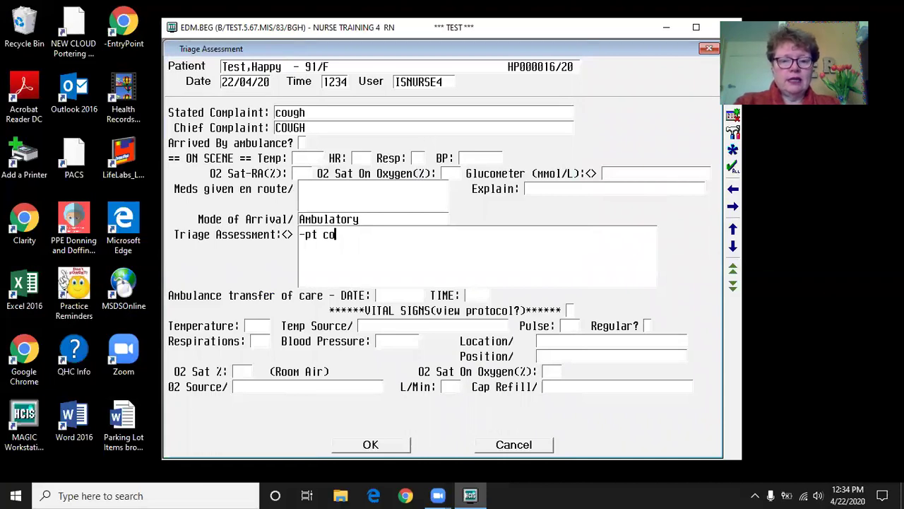
pyautogui.press('BackSpace')
pyautogui.write('/')
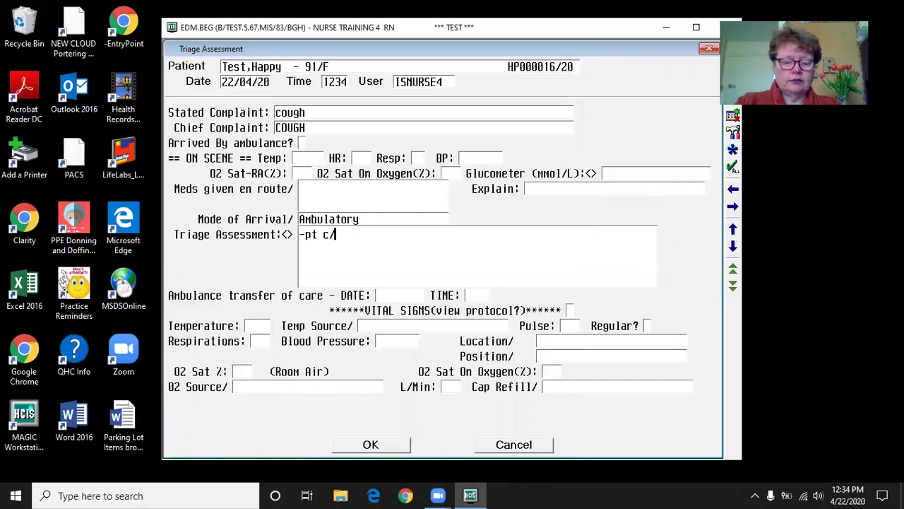
pyautogui.write('o cough ')
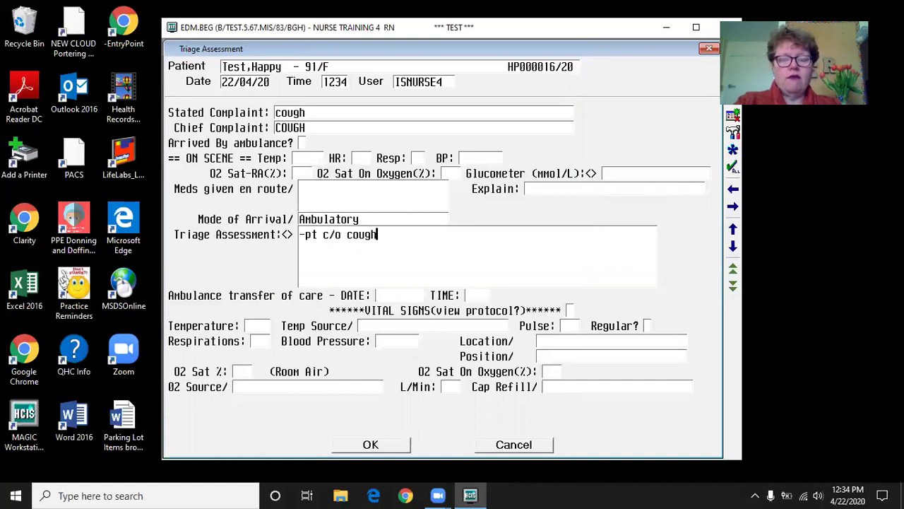
pyautogui.write('for 3 d')
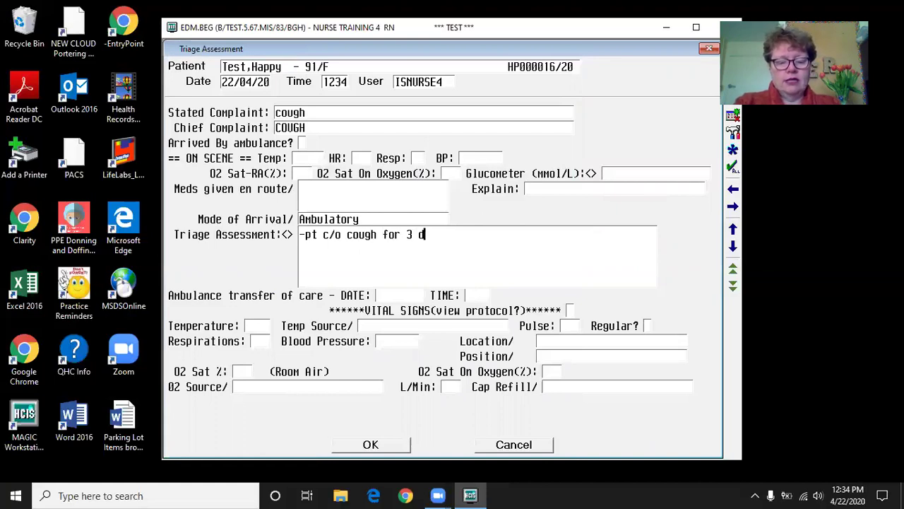
pyautogui.write('ays-non productive-pale in colour')
pyautogui.press('Left')
pyautogui.press('Left')
pyautogui.press('Left')
pyautogui.press('Left')
pyautogui.press('Left')
pyautogui.press('Left')
pyautogui.press('Left')
pyautogui.press('Left')
pyautogui.press('Left')
pyautogui.press('Left')
pyautogui.press('Left')
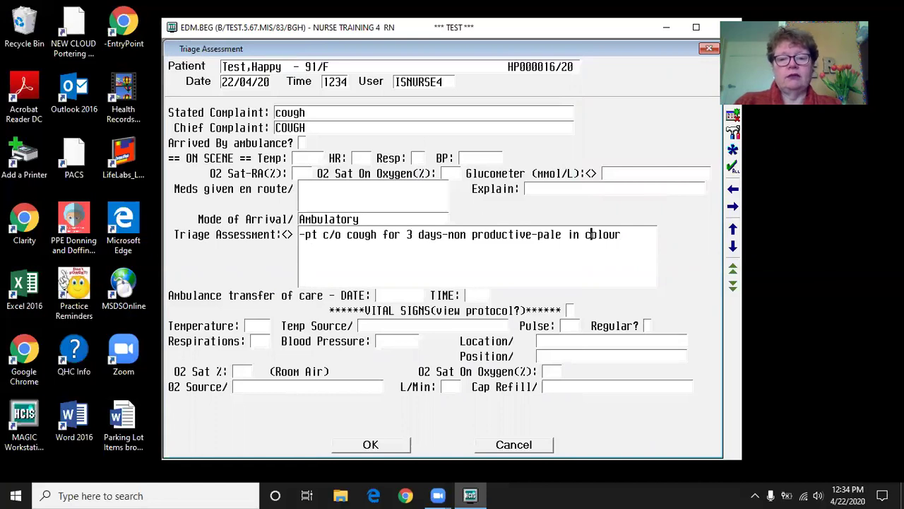
pyautogui.write('skin')
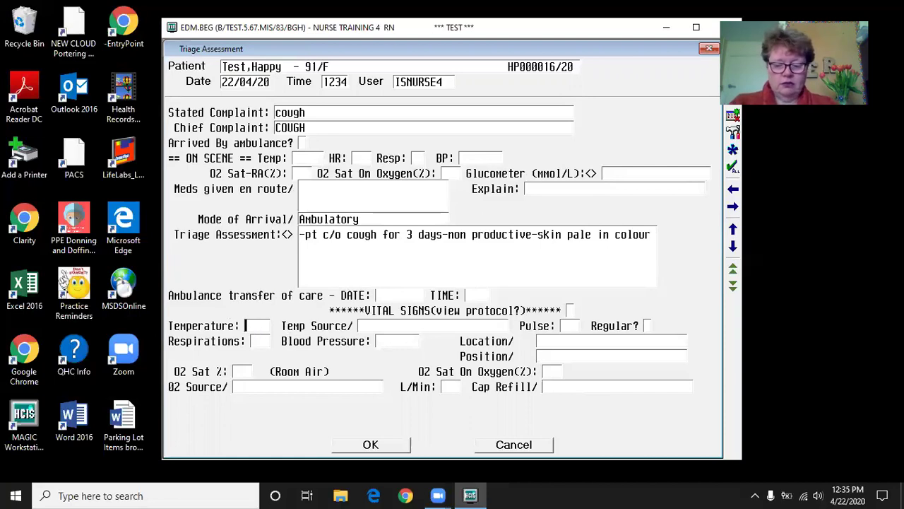
# - Enter temperature 38.0 with Oral as the temperature source
pyautogui.write('38.0')
pyautogui.press('Tab')
pyautogui.press('F9')
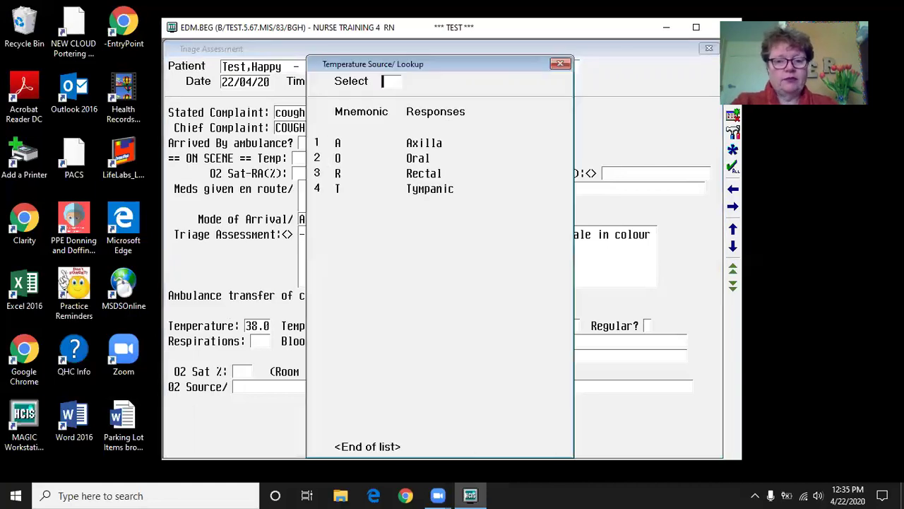
pyautogui.write('O')
pyautogui.press('Return')
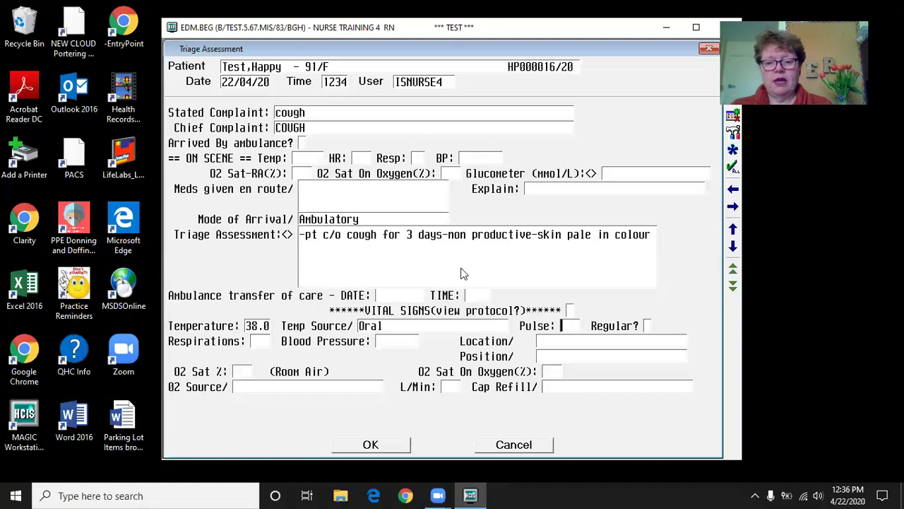
# - Enter pulse 88, regular, and respirations 20
pyautogui.write('88')
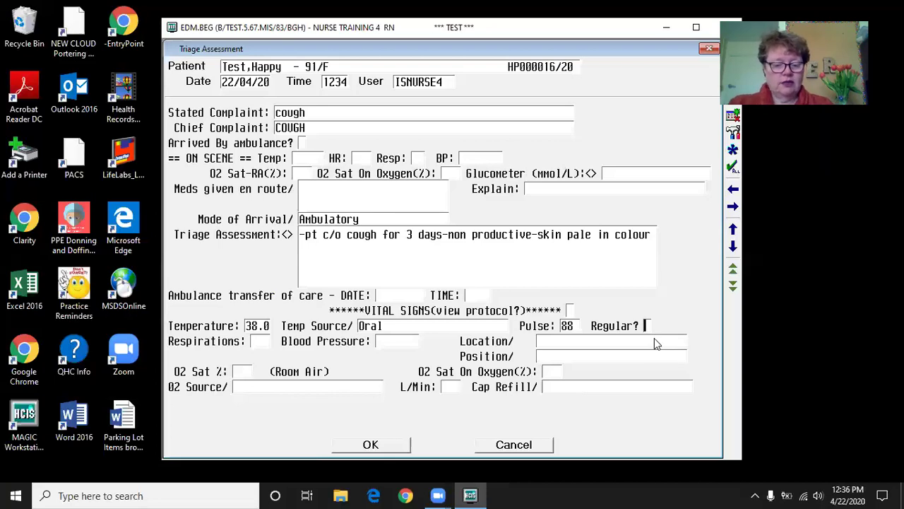
pyautogui.press('Tab')
pyautogui.write('y')
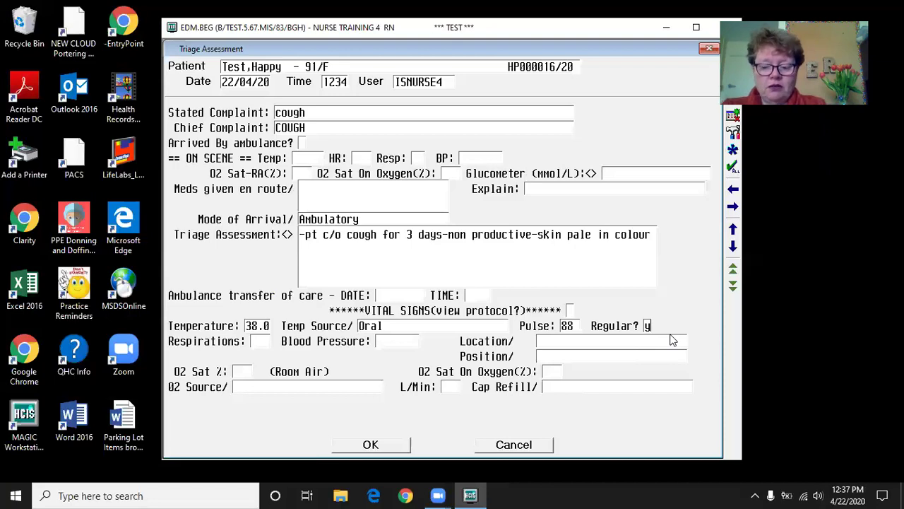
pyautogui.press('Return')
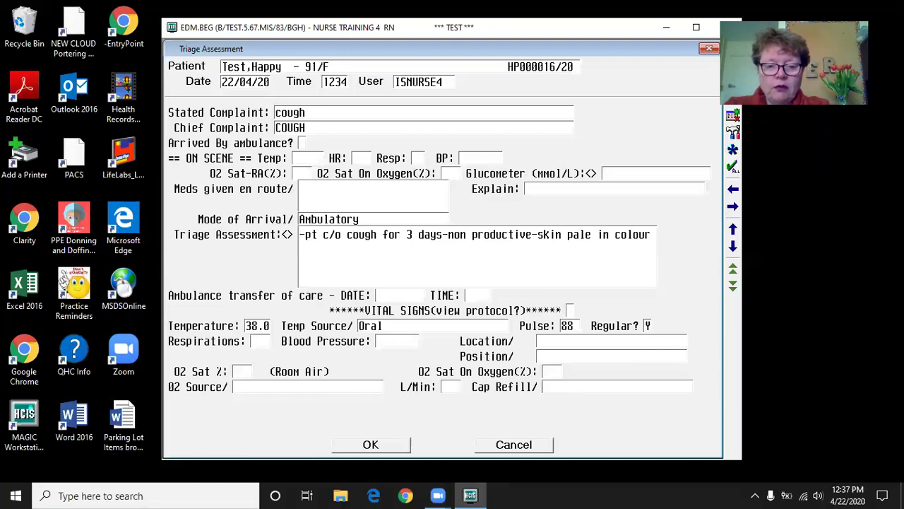
pyautogui.write('20')
pyautogui.press('Return')
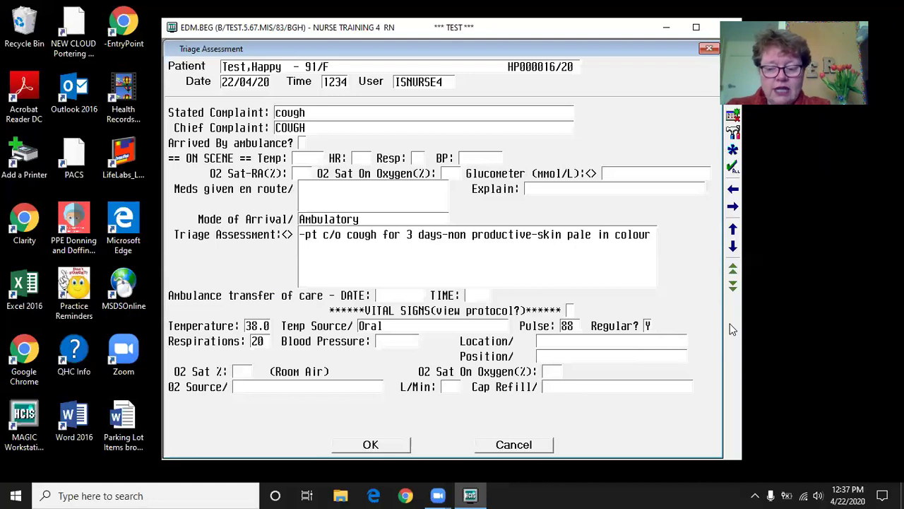
# - Record blood pressure 148/88 on the left arm sitting, and O2 saturation 90
pyautogui.write('148/')
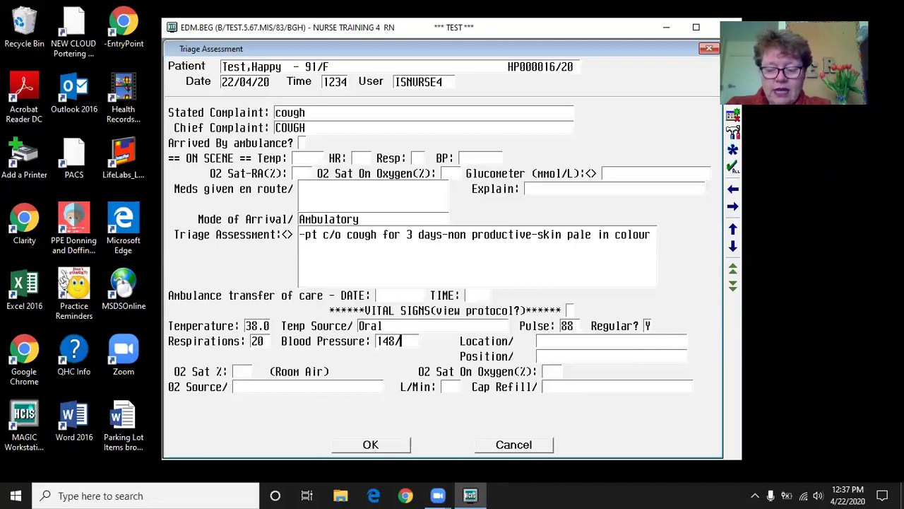
pyautogui.write('88')
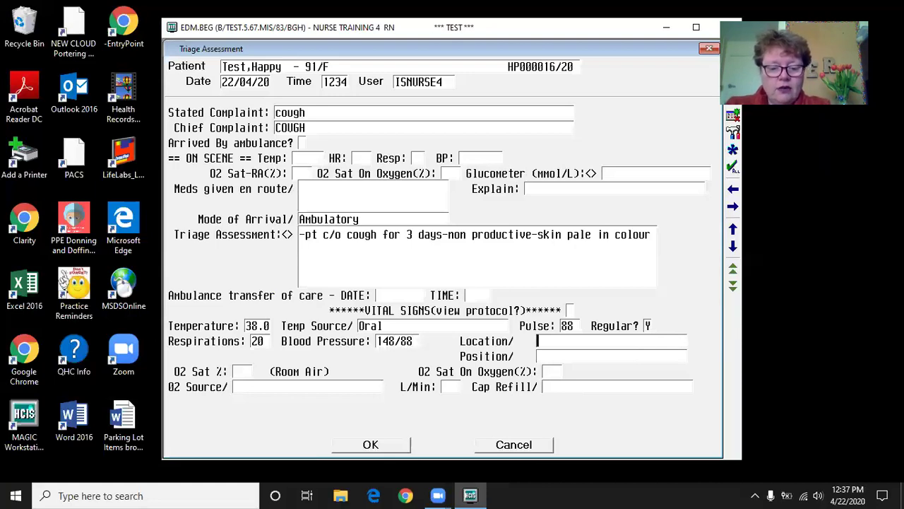
pyautogui.press('Return')
pyautogui.press('F9')
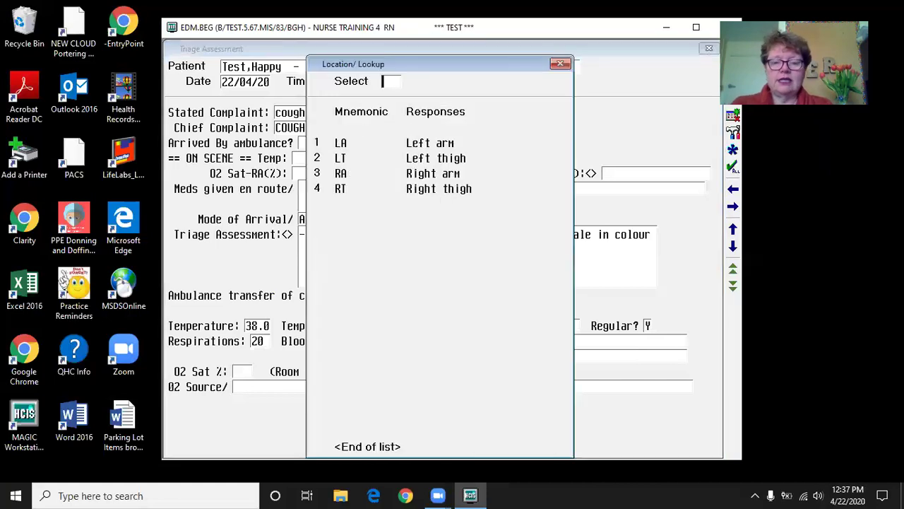
pyautogui.click(446, 143)
pyautogui.press('F9')
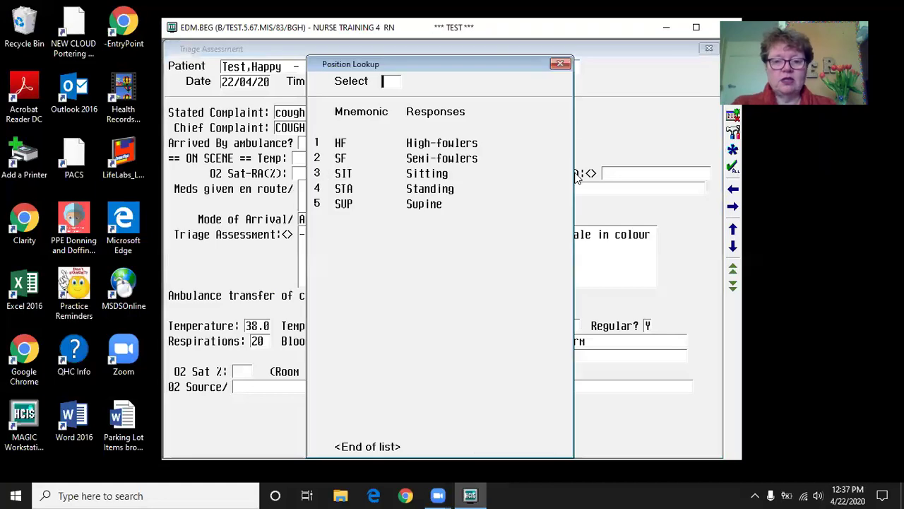
pyautogui.click(442, 174)
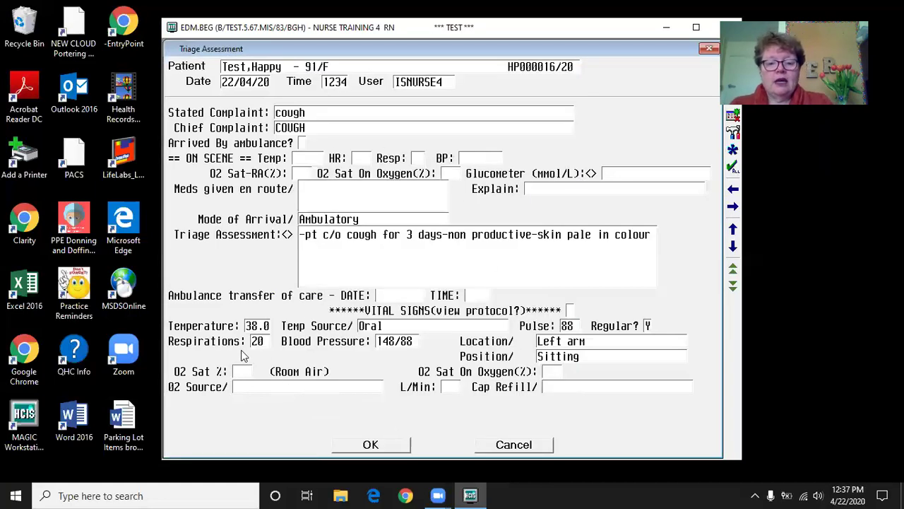
pyautogui.write('90')
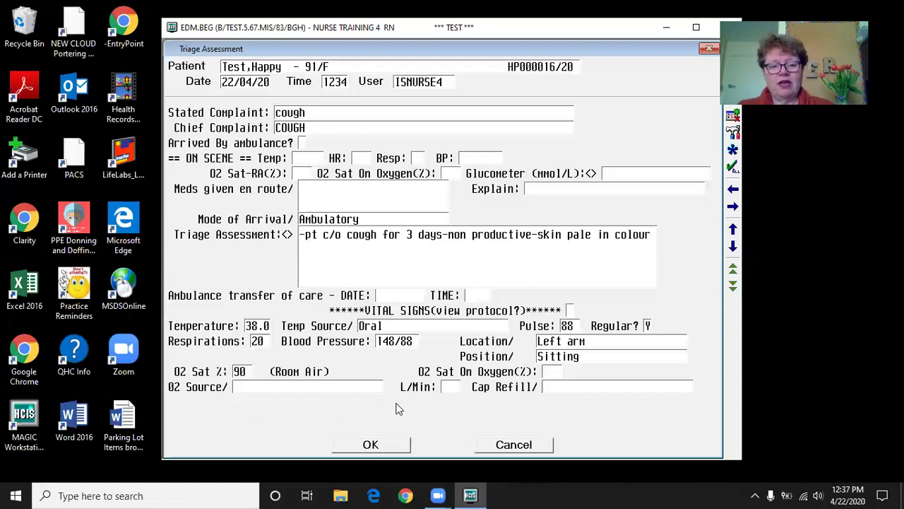
pyautogui.click(564, 389)
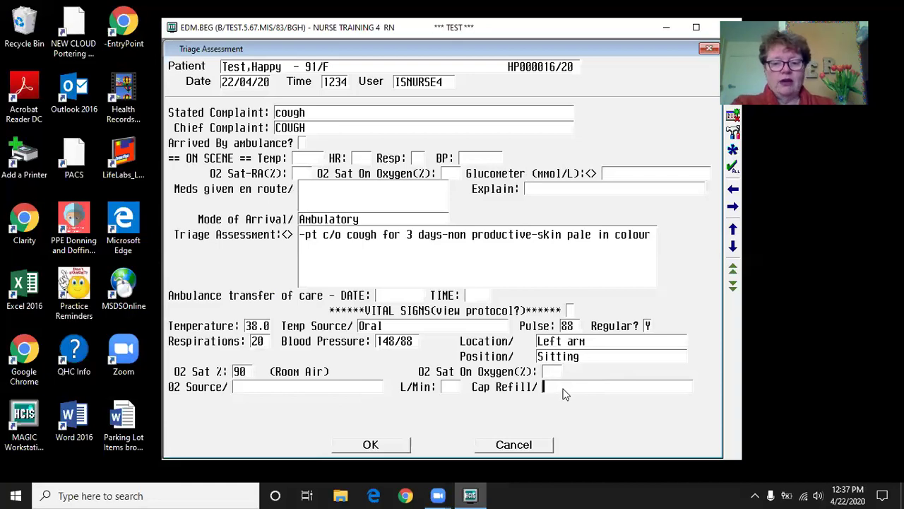
# - Choose the capillary refill response from its lookup list
pyautogui.press('F9')
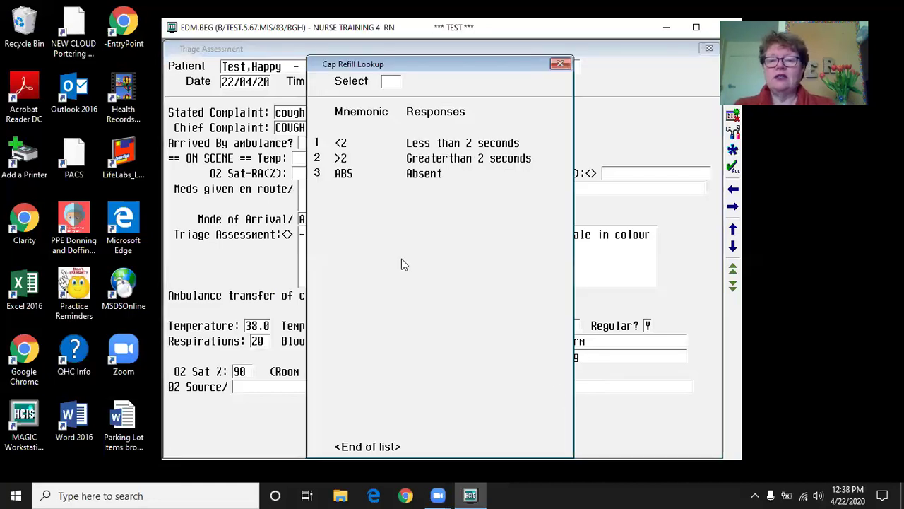
pyautogui.doubleClick(507, 143)
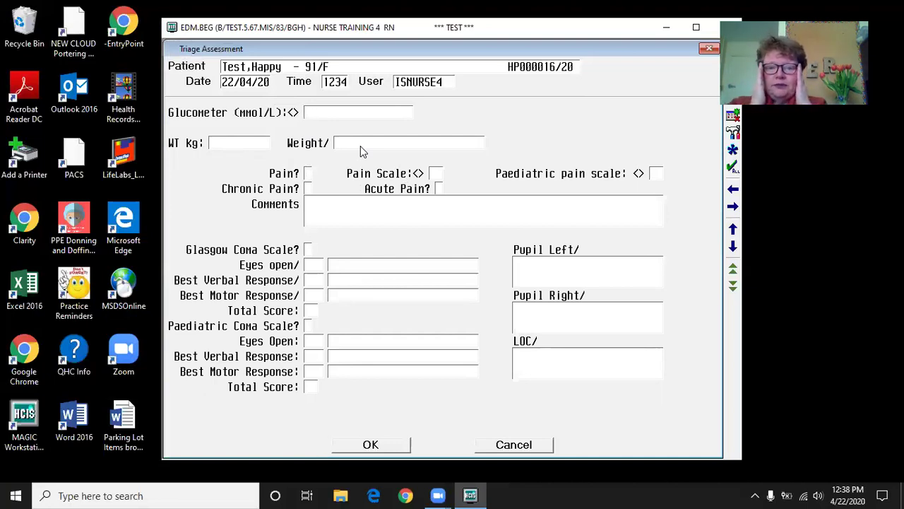
# - Record pain Y, pain scale 4, acute pain, and comment 'with cough developes chest pain'
pyautogui.click(309, 174)
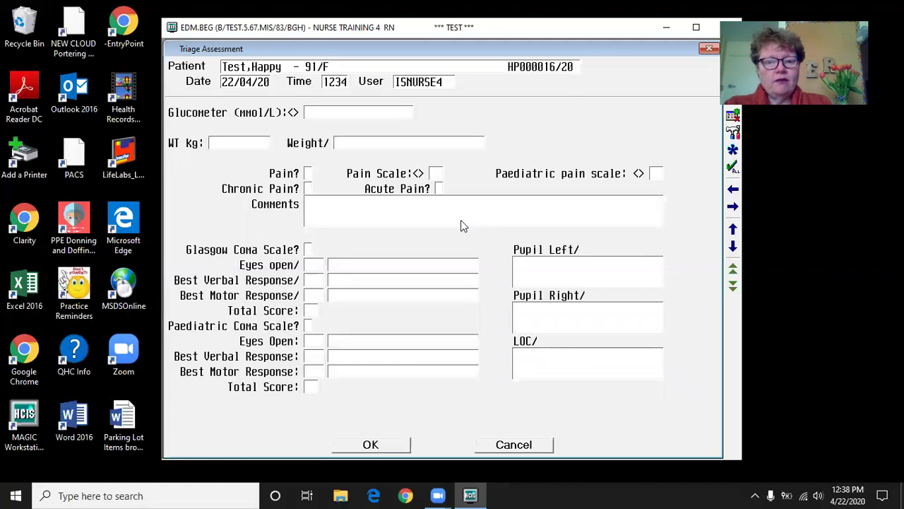
pyautogui.write('y')
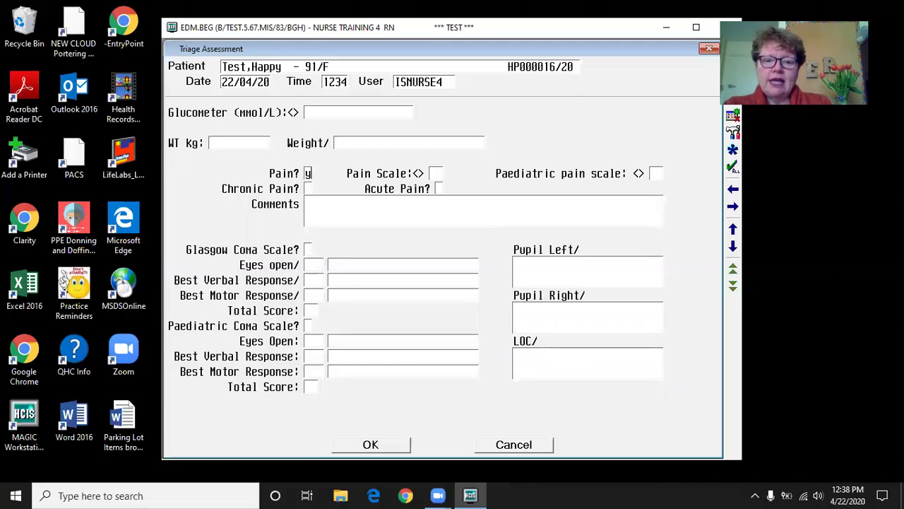
pyautogui.press('Return')
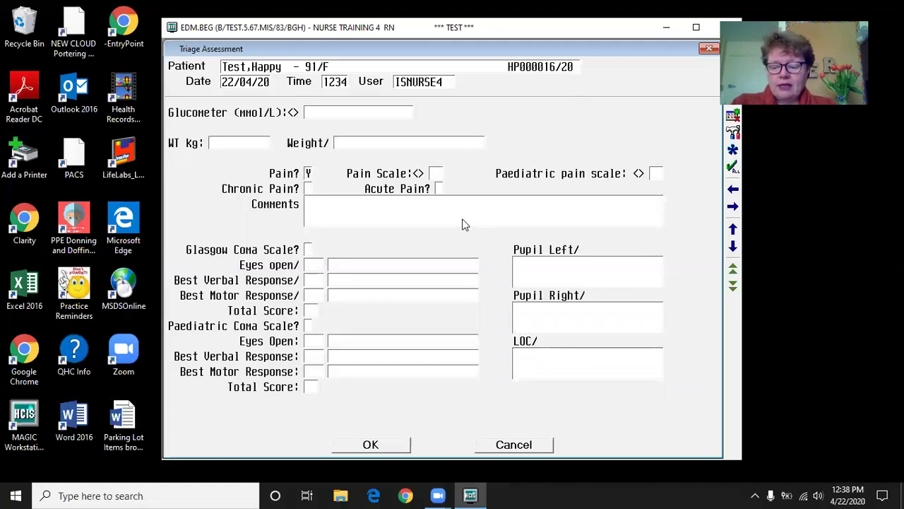
pyautogui.write('4')
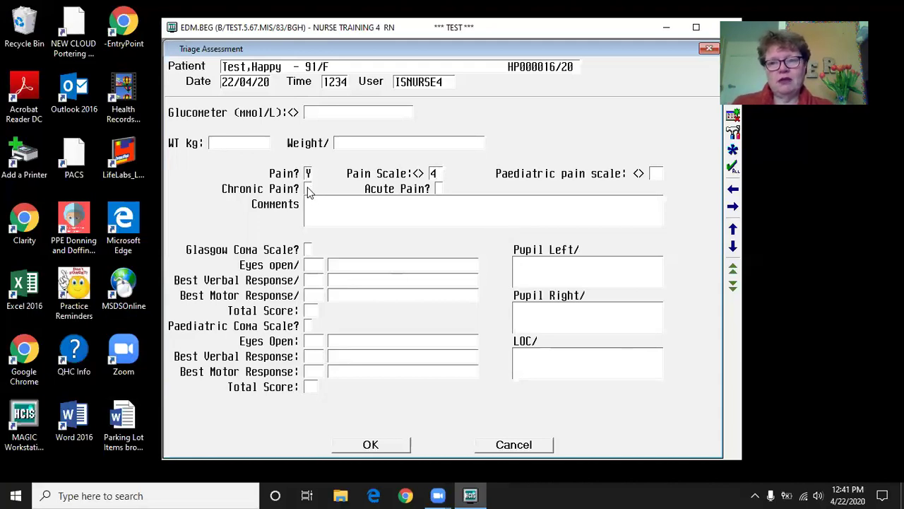
pyautogui.click(439, 190)
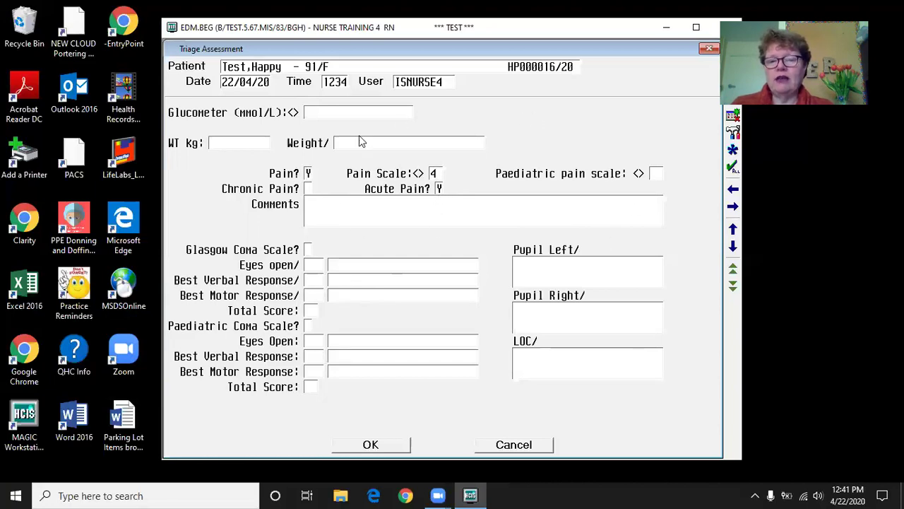
pyautogui.click(332, 203)
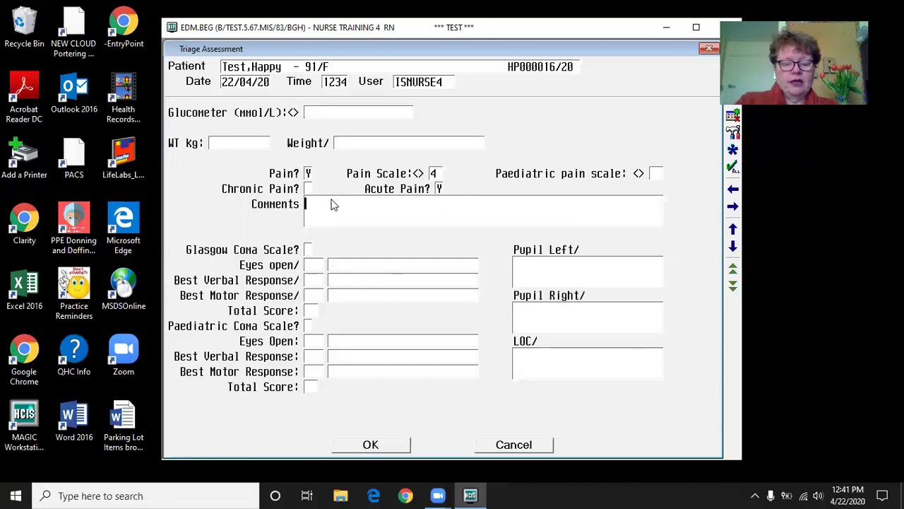
pyautogui.write('with cou')
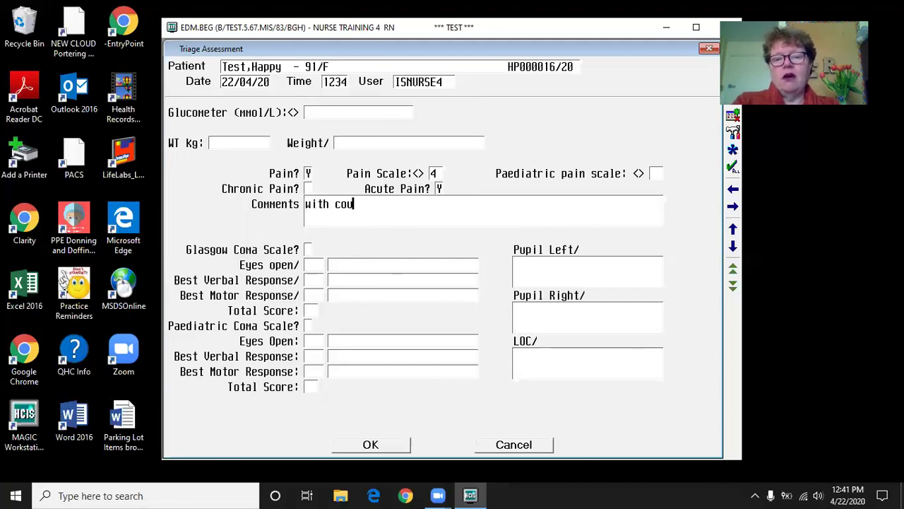
pyautogui.write('gh develop')
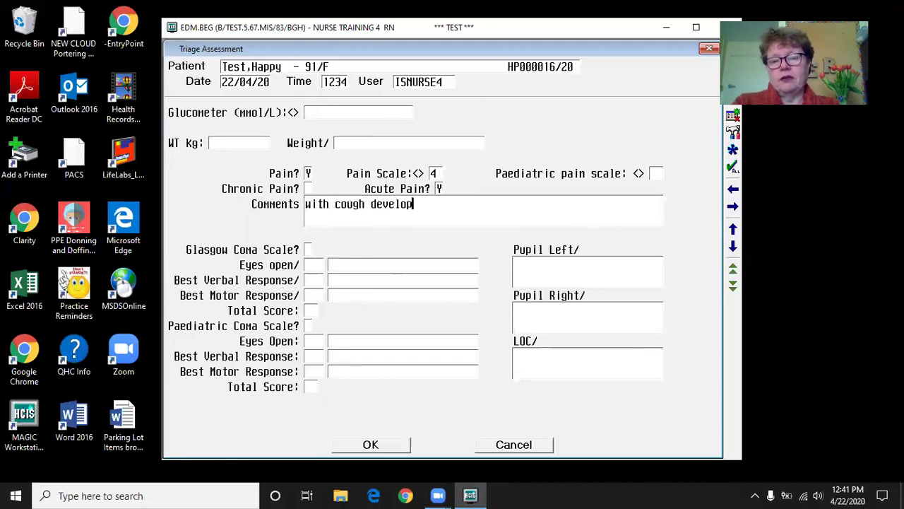
pyautogui.write('es che')
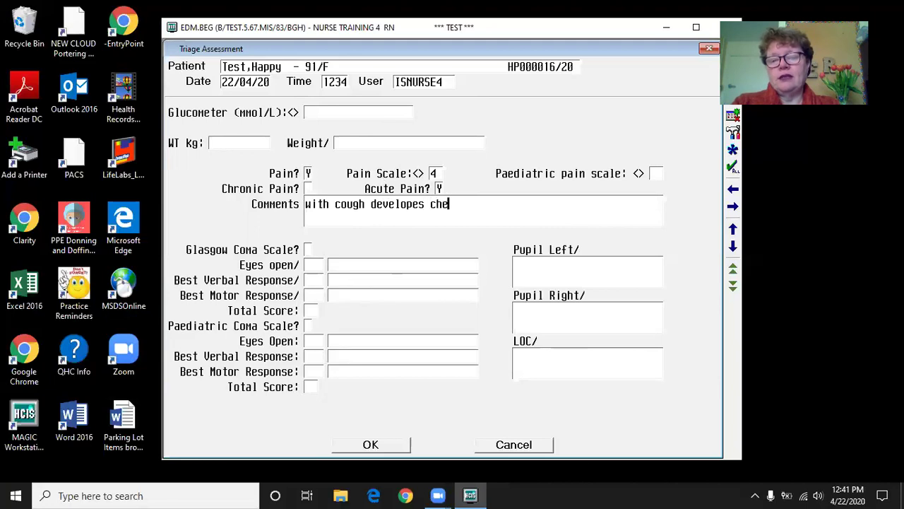
pyautogui.write('st pain')
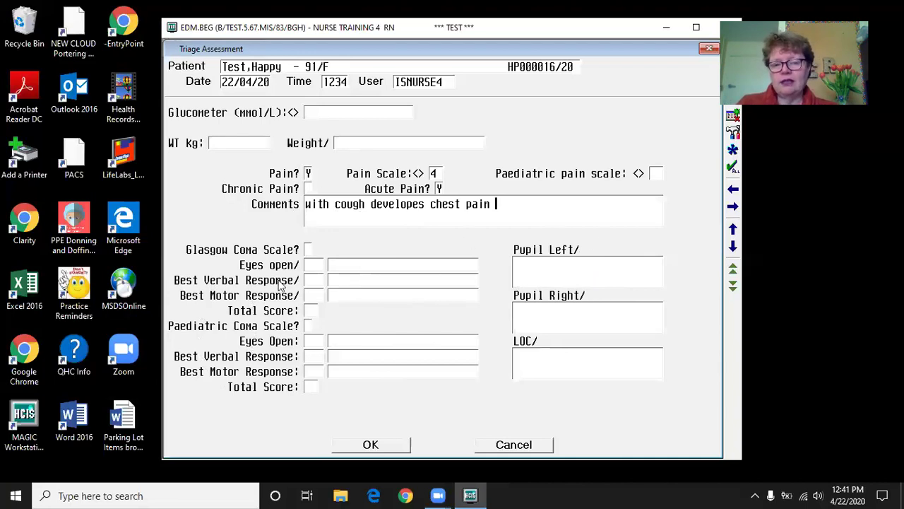
pyautogui.click(533, 356)
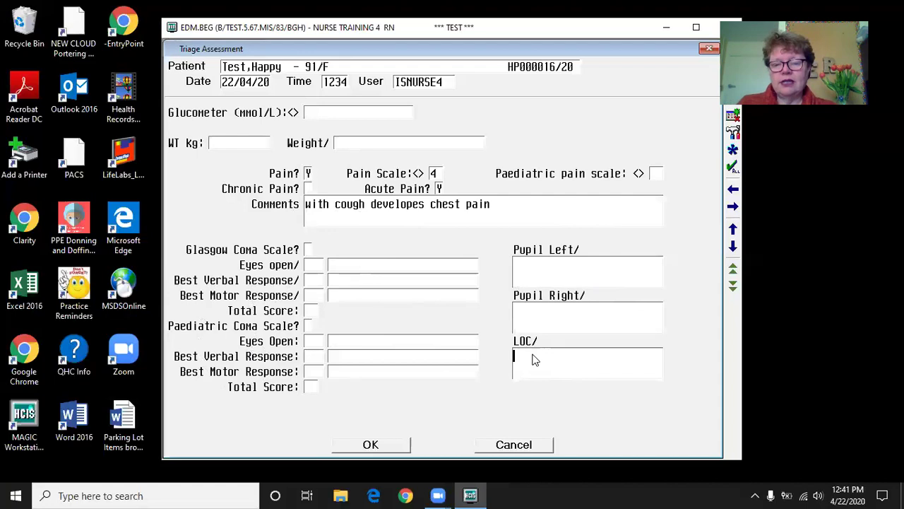
# - Set level of consciousness to Alert and answer yes to open Allergy Management
pyautogui.press('F9')
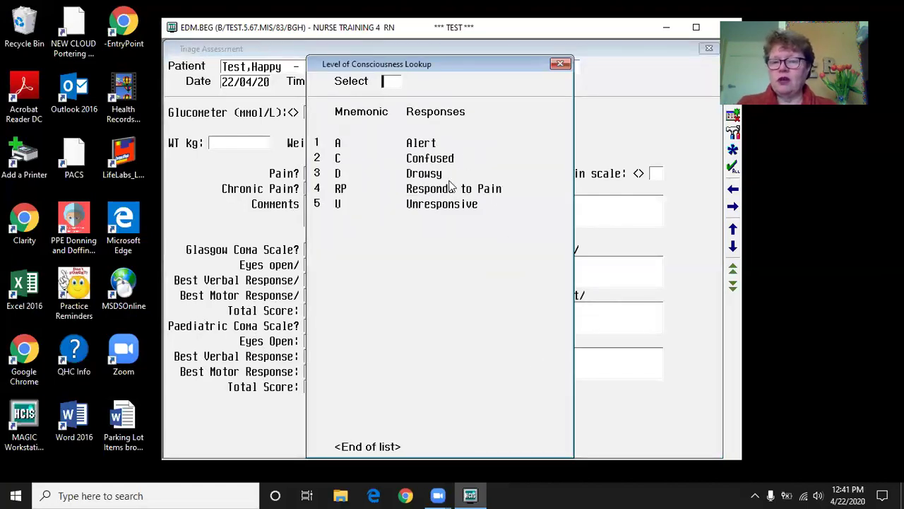
pyautogui.doubleClick(421, 144)
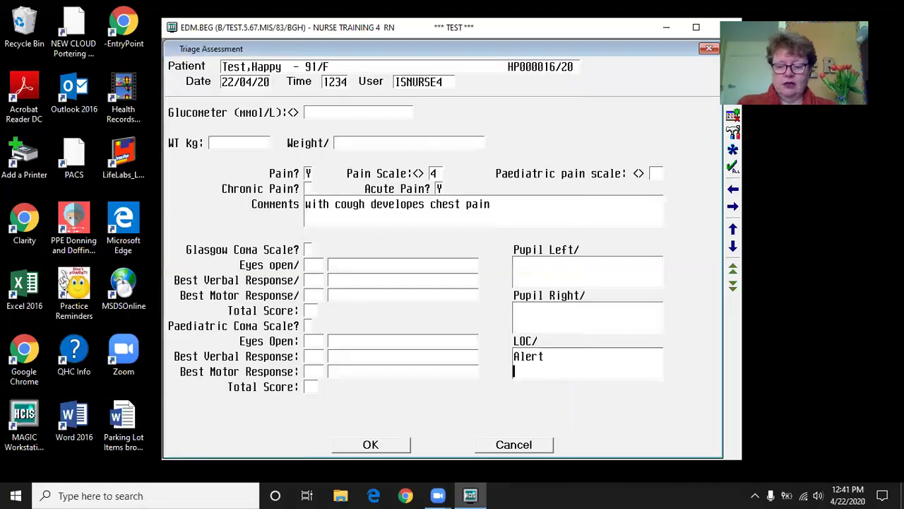
pyautogui.press('Return')
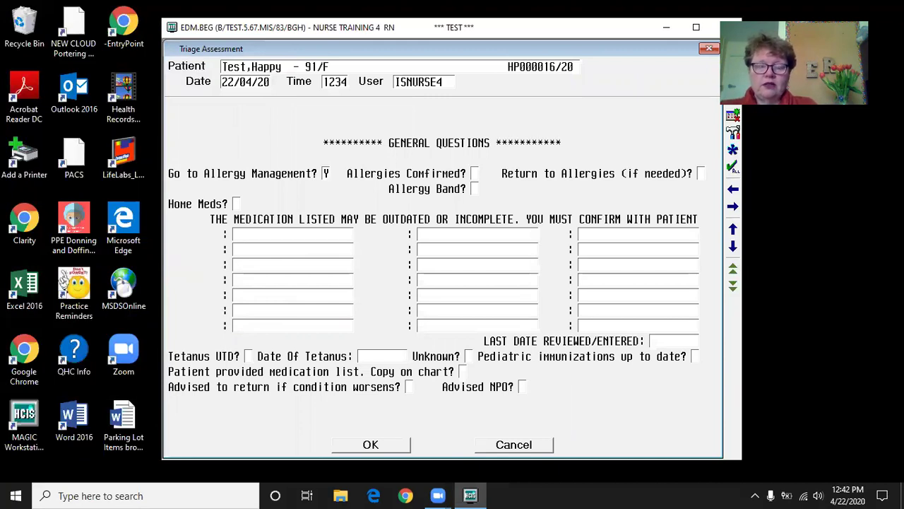
pyautogui.press('Return')
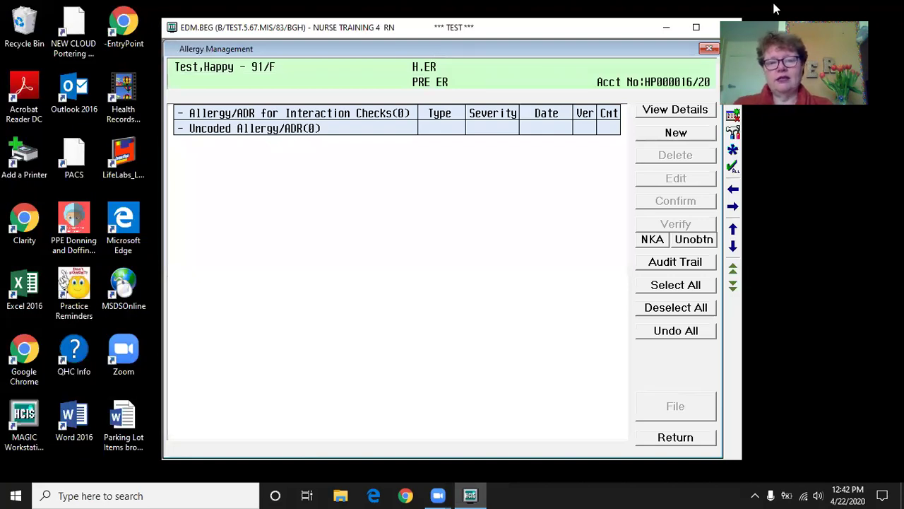
# - Add an Amoxicillin allergy with reaction 'rash on legs' and file the allergy list
pyautogui.click(685, 134)
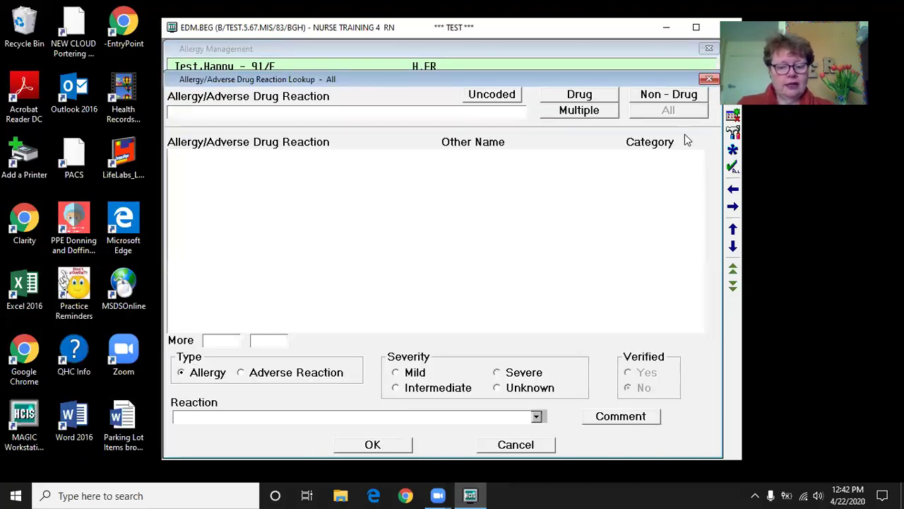
pyautogui.write('amox')
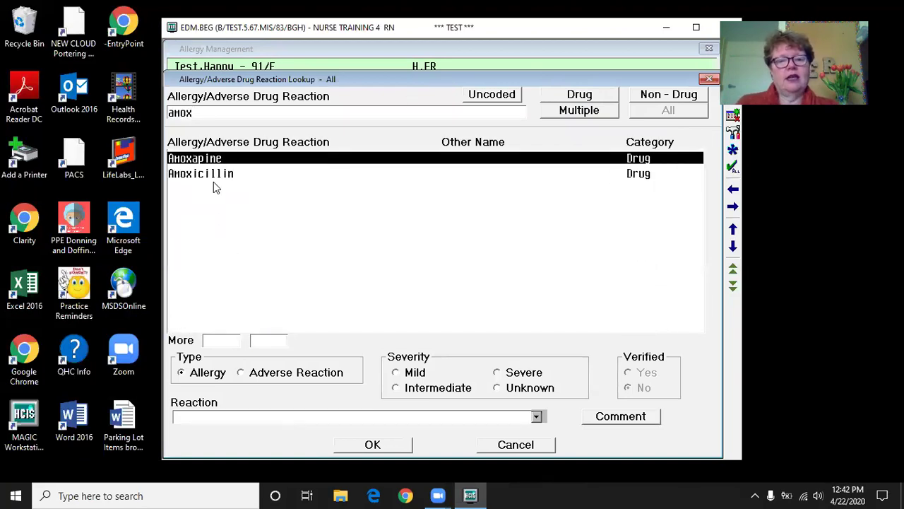
pyautogui.click(216, 176)
pyautogui.doubleClick(242, 176)
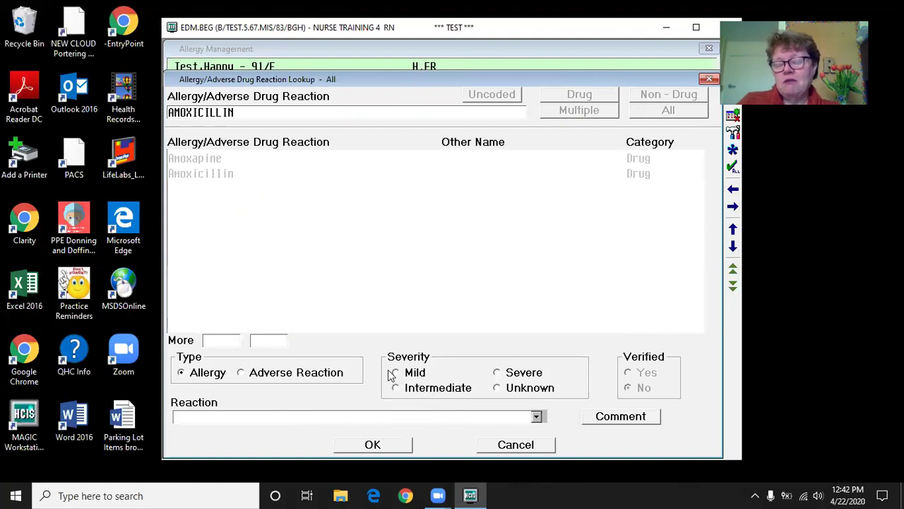
pyautogui.click(215, 417)
pyautogui.write('rash on legs')
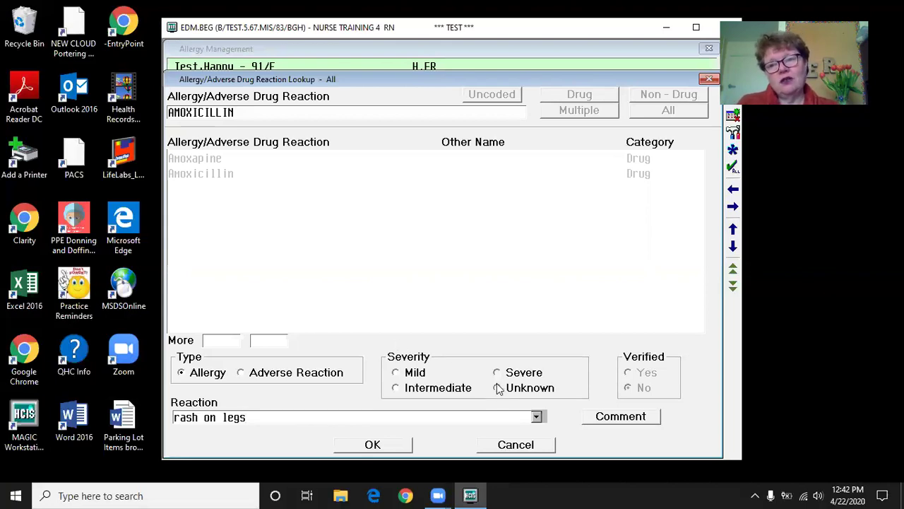
pyautogui.click(390, 445)
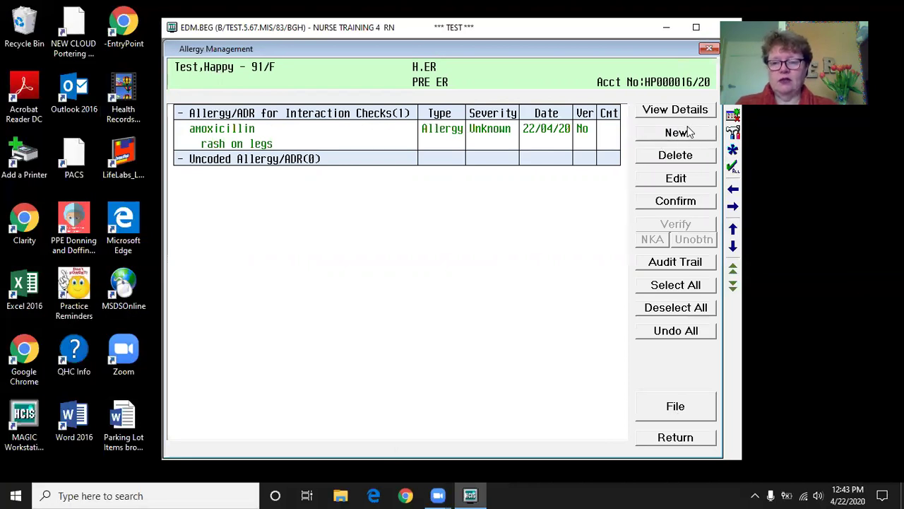
pyautogui.click(681, 409)
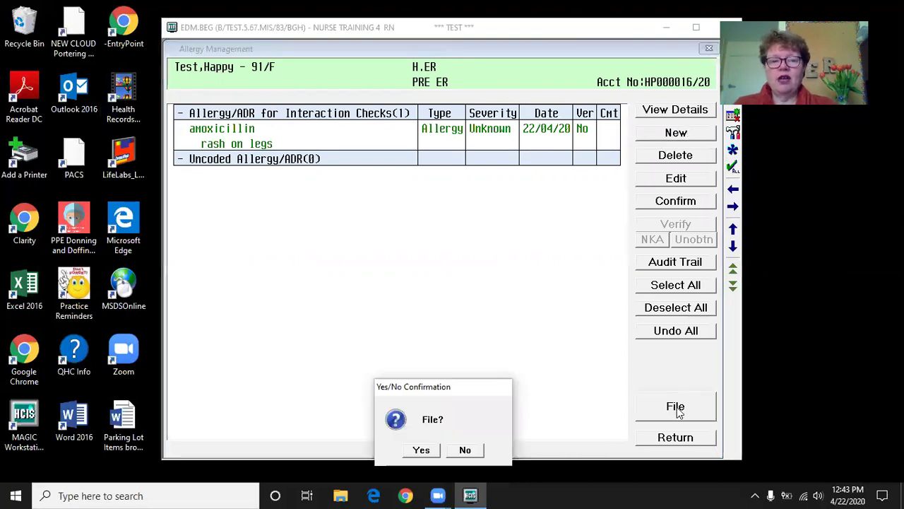
pyautogui.click(419, 448)
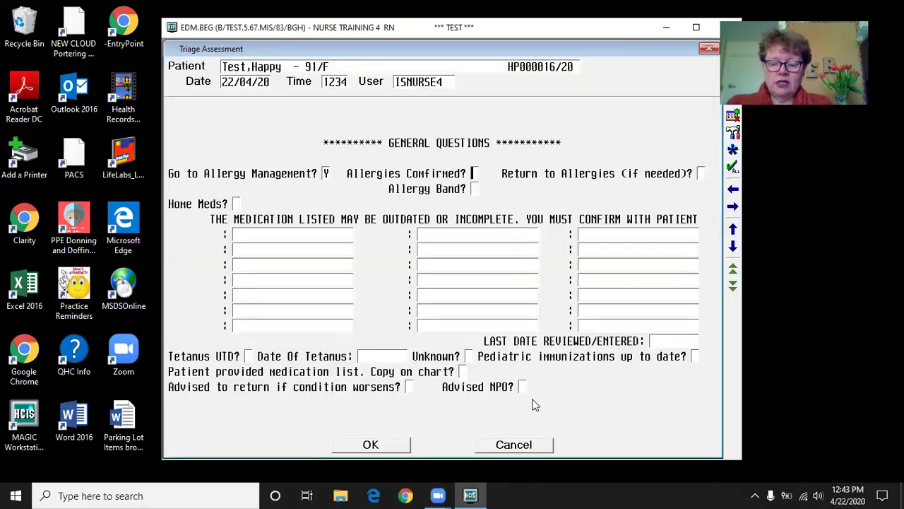
# - Answer Allergies Confirmed Y, Return to Allergies N, Allergy Band Y and Home Meds Y
pyautogui.write('Y')
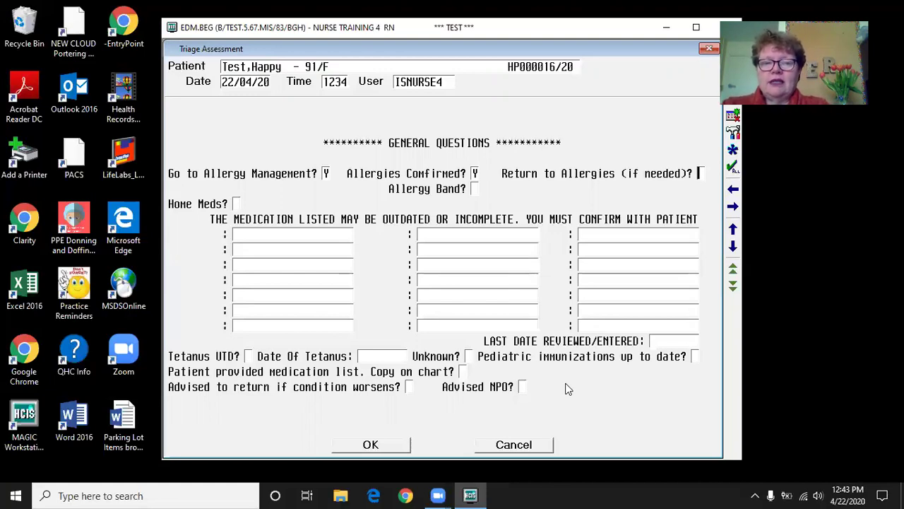
pyautogui.write('n')
pyautogui.press('Return')
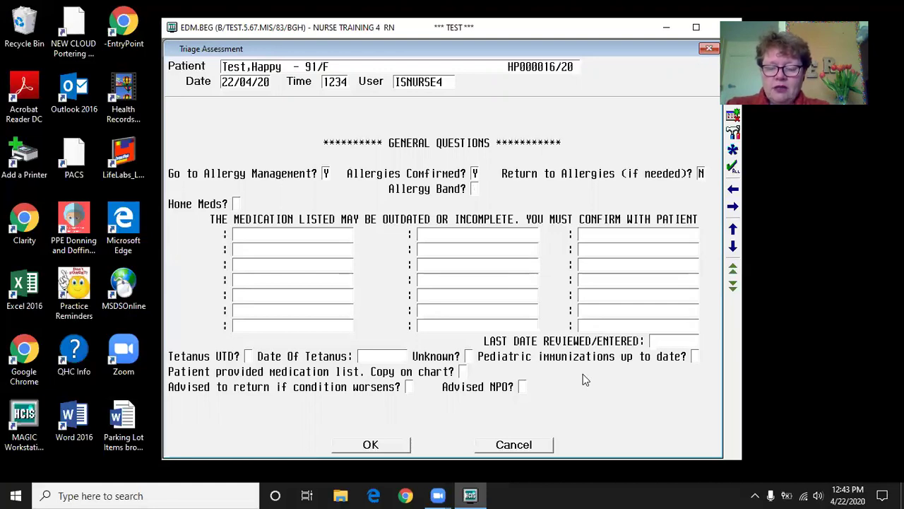
pyautogui.write('y')
pyautogui.press('Return')
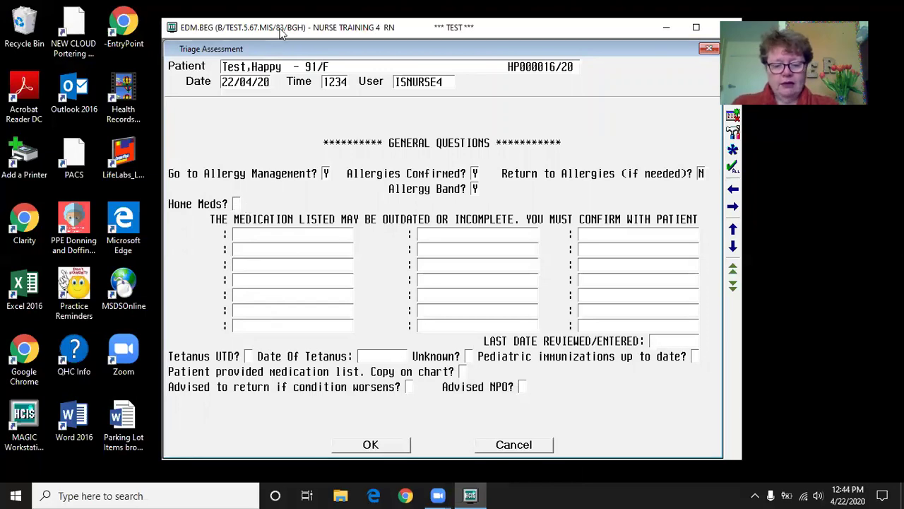
pyautogui.write('y')
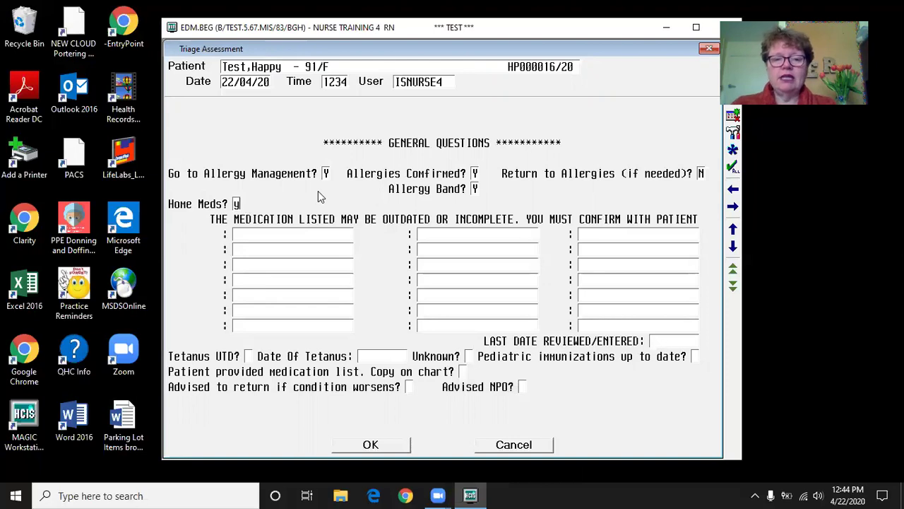
# - List 'asa daily' as a home medication, last reviewed today (22/04/20)
pyautogui.click(290, 237)
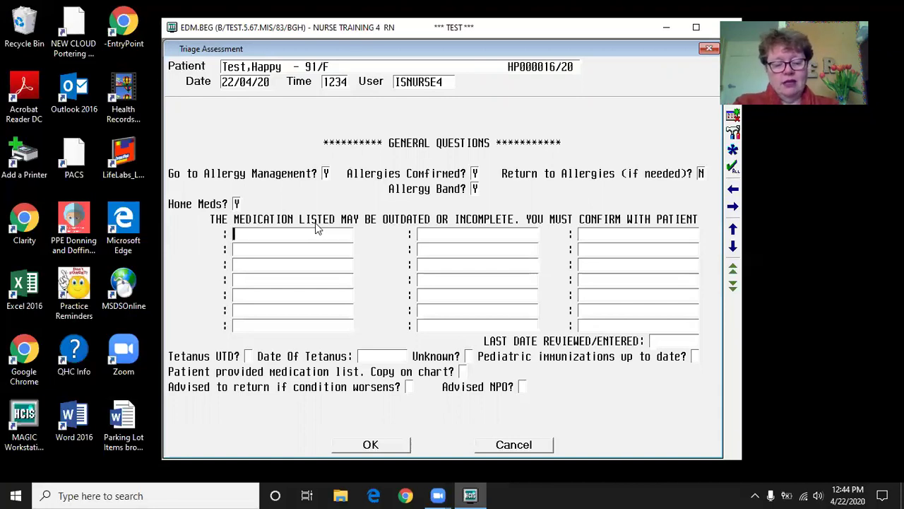
pyautogui.write('asa ')
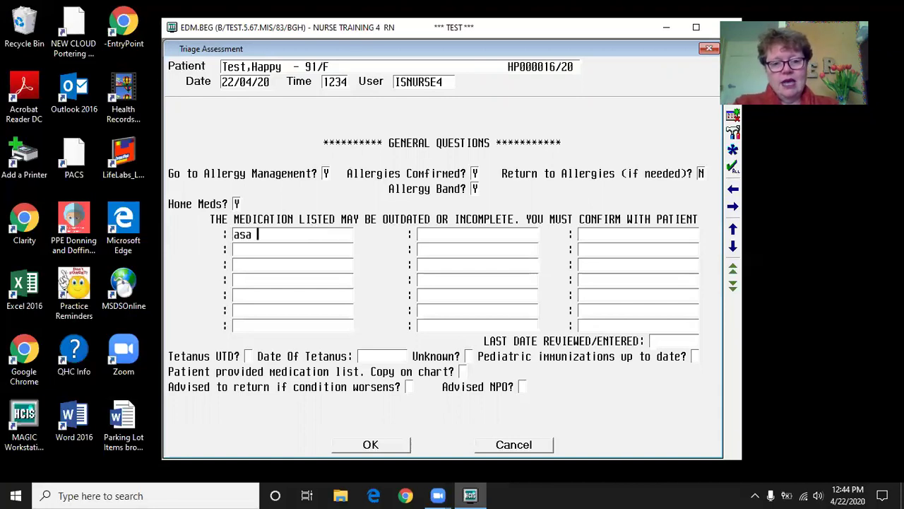
pyautogui.write('daily')
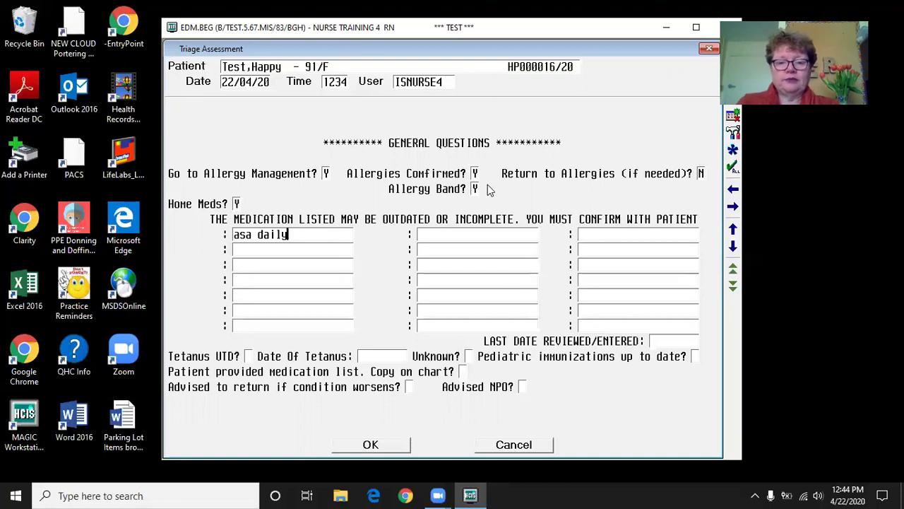
pyautogui.click(661, 341)
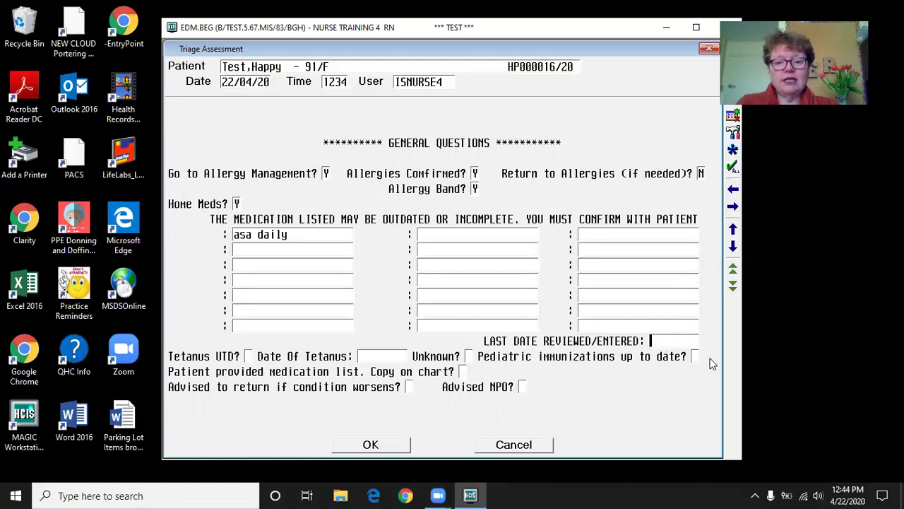
pyautogui.write('t')
pyautogui.press('Return')
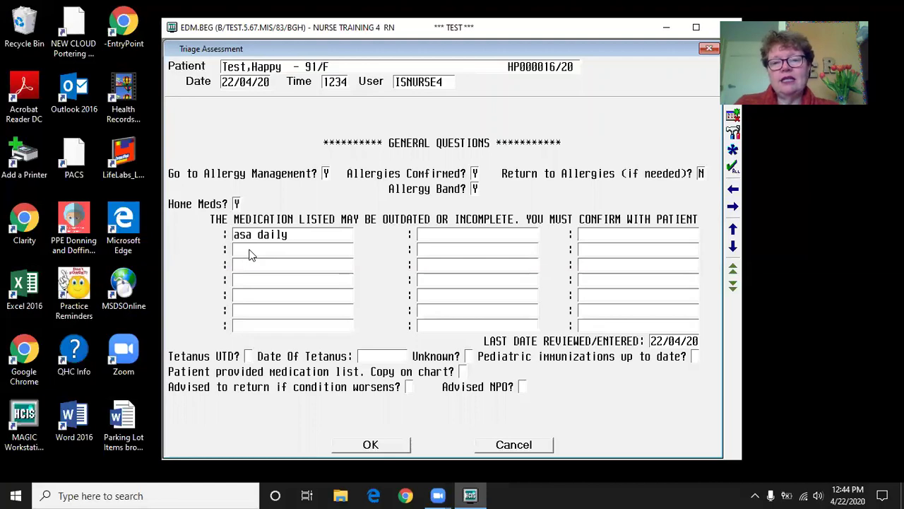
pyautogui.click(463, 373)
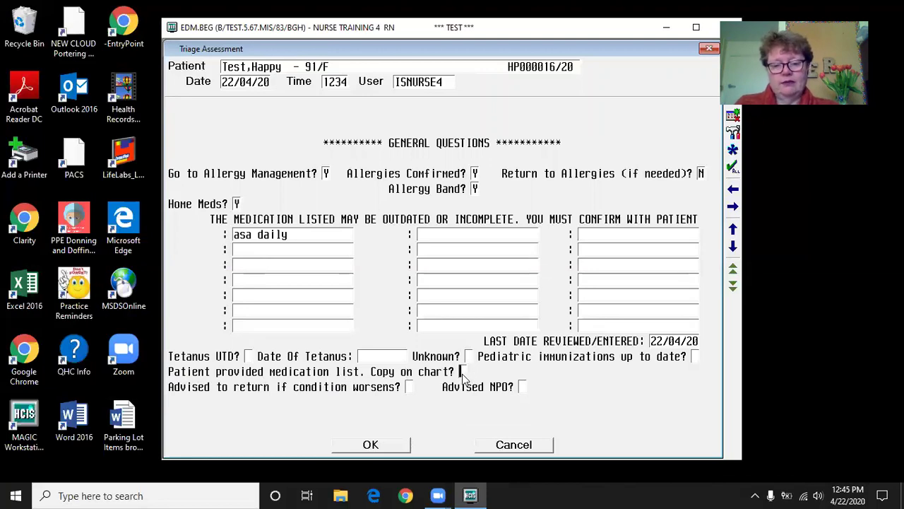
# - Answer Y to medication list copied to chart and Y to tetanus status unknown
pyautogui.write('y')
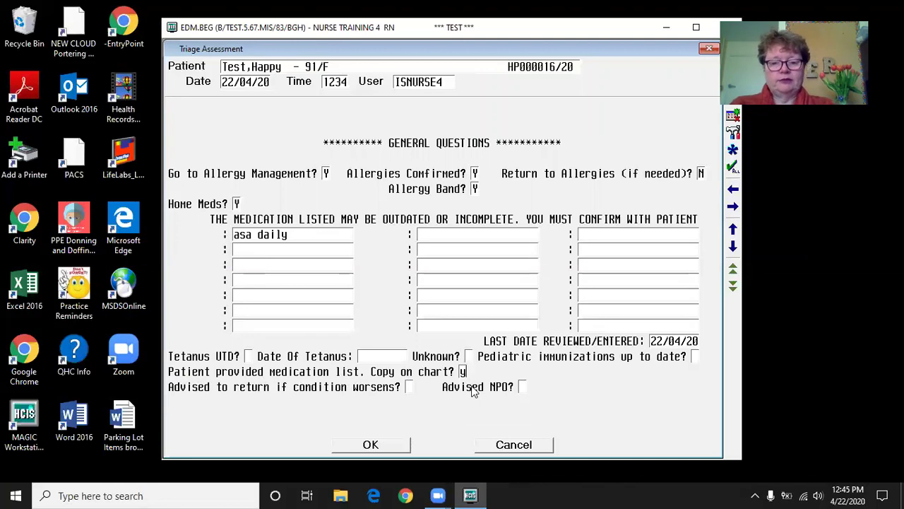
pyautogui.click(247, 359)
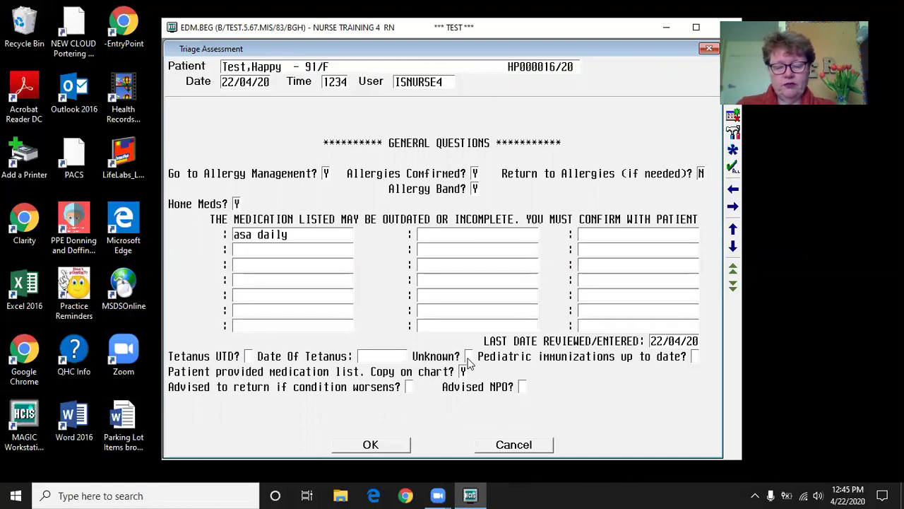
pyautogui.write('y')
pyautogui.press('Return')
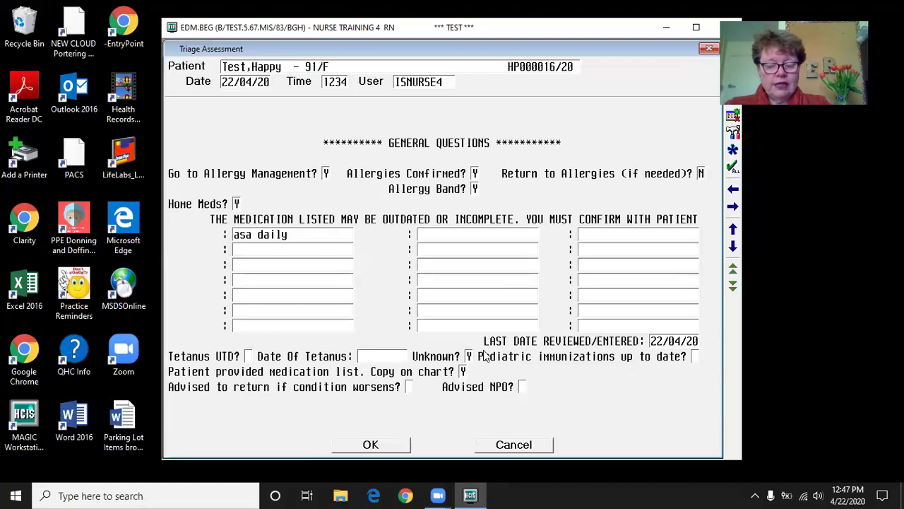
# - Answer N to advised NPO and Y to advised to return, then advance to Past Medical History
pyautogui.write('n')
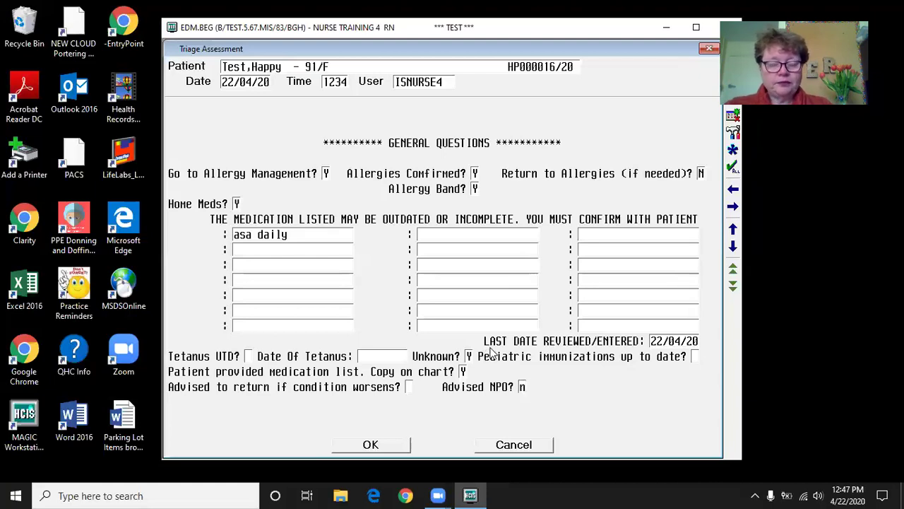
pyautogui.click(409, 388)
pyautogui.write('y')
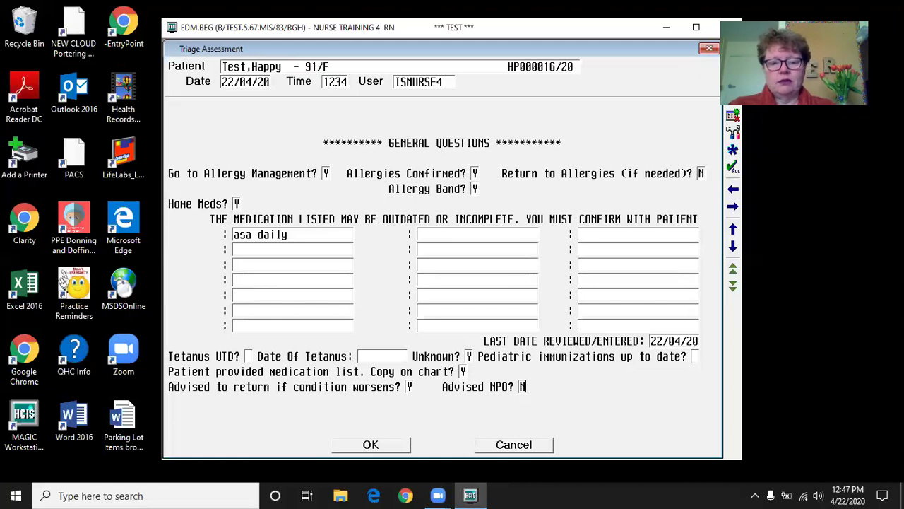
pyautogui.press('pagedown')
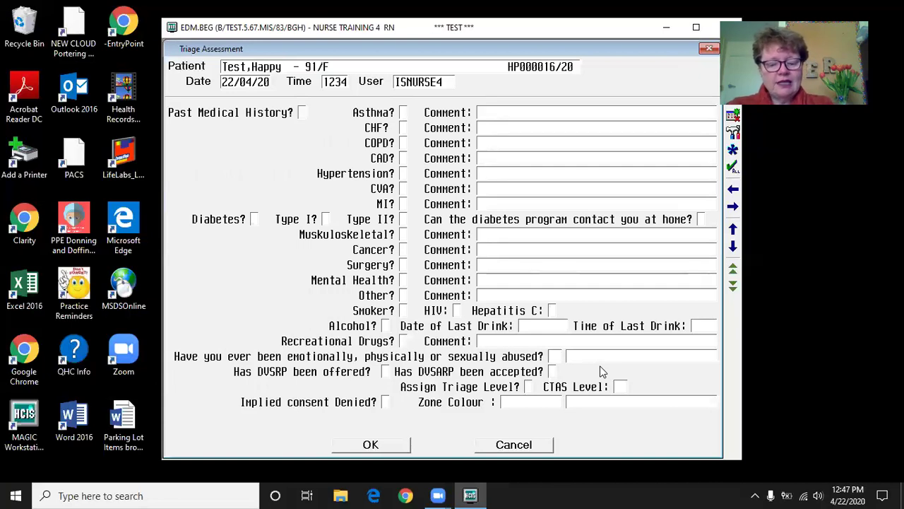
# - Answer yes to past medical history and record surgery Y with '2010 breast removal'
pyautogui.write('y')
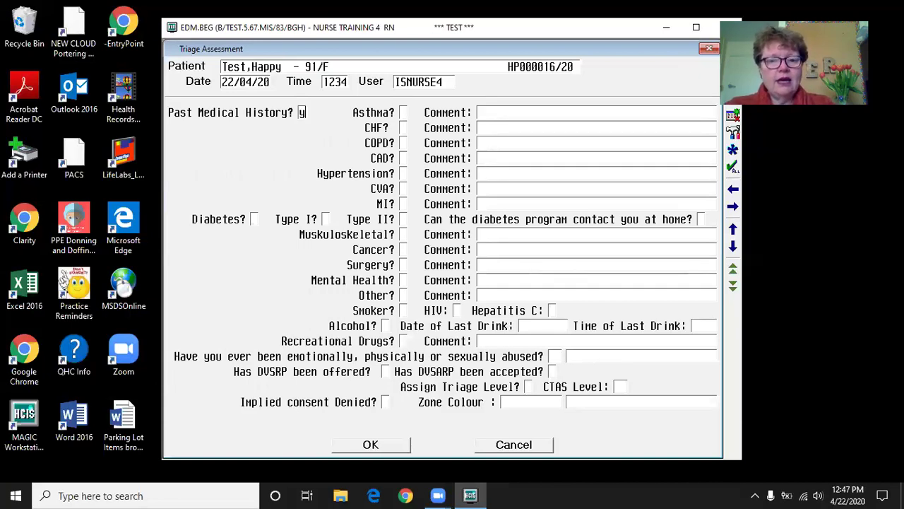
pyautogui.press('Return')
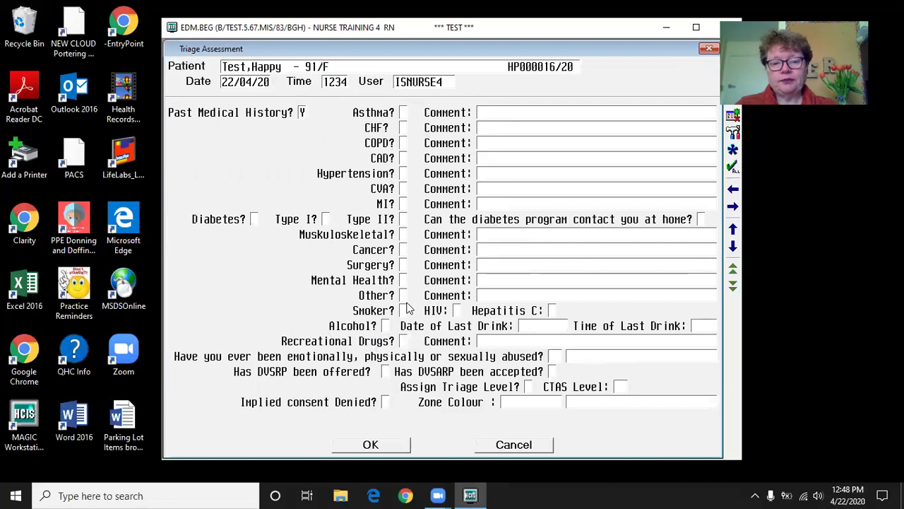
pyautogui.click(403, 265)
pyautogui.write('Y')
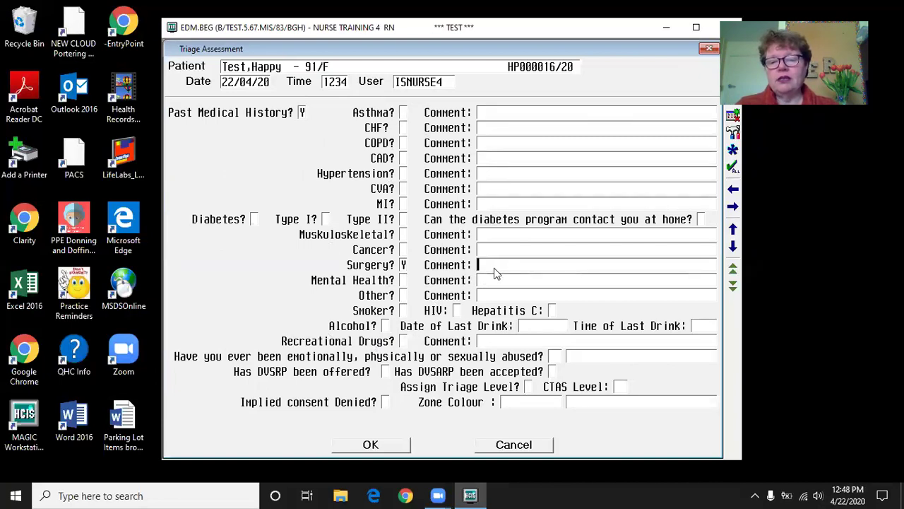
pyautogui.write('2010')
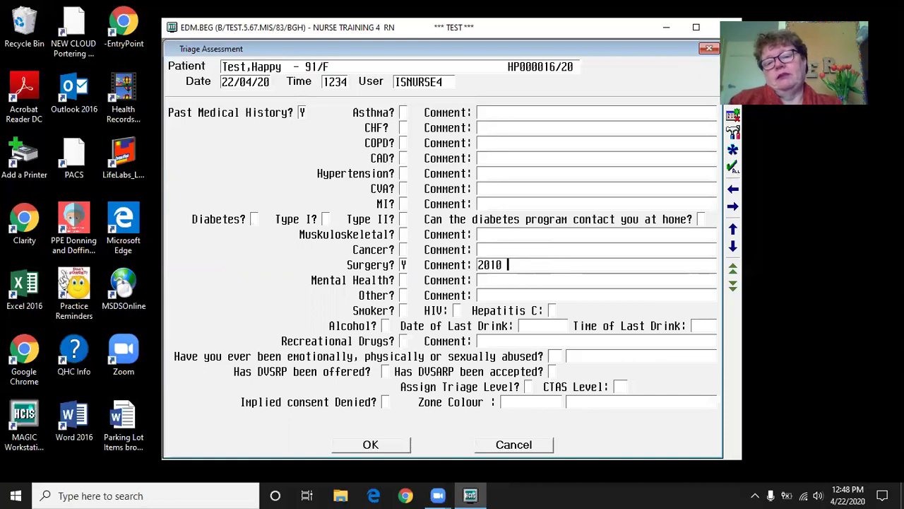
pyautogui.write(' breast ')
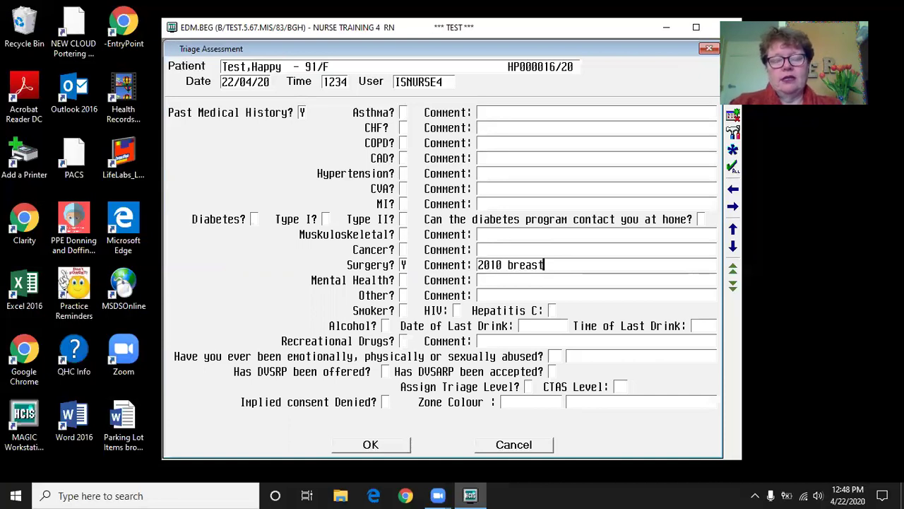
pyautogui.write('removal')
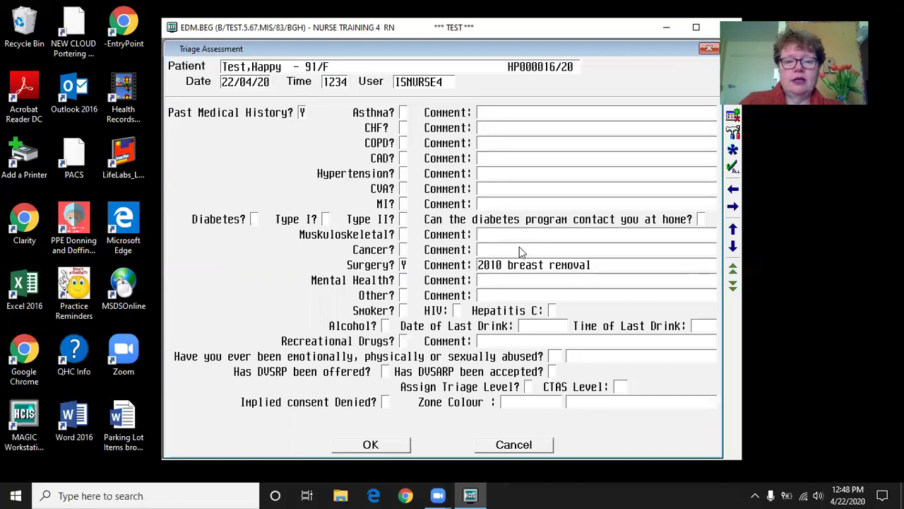
# - Mark cancer history Y with comment 2010 and alcohol use Y
pyautogui.click(404, 250)
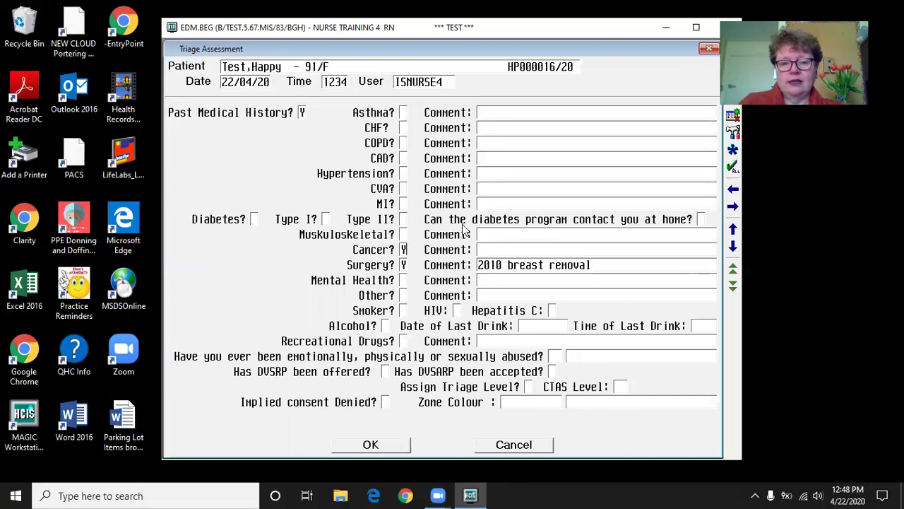
pyautogui.click(494, 251)
pyautogui.write('2010')
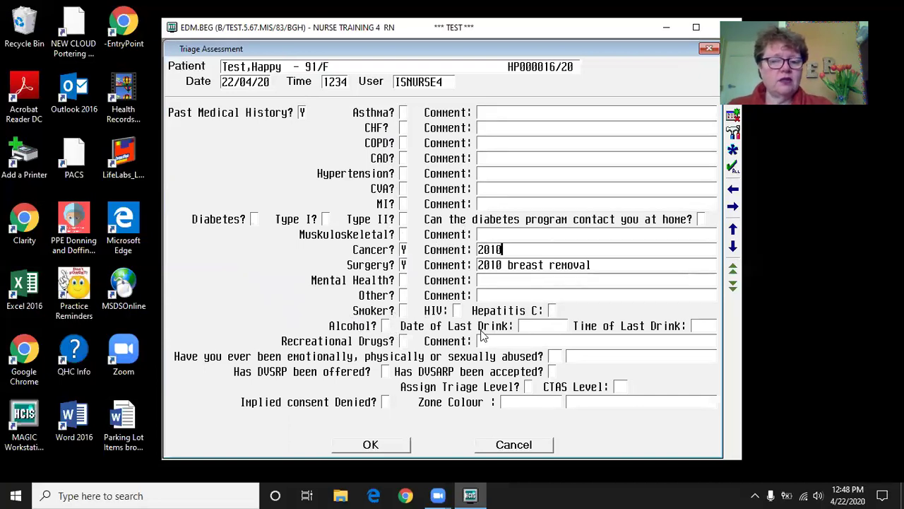
pyautogui.click(386, 326)
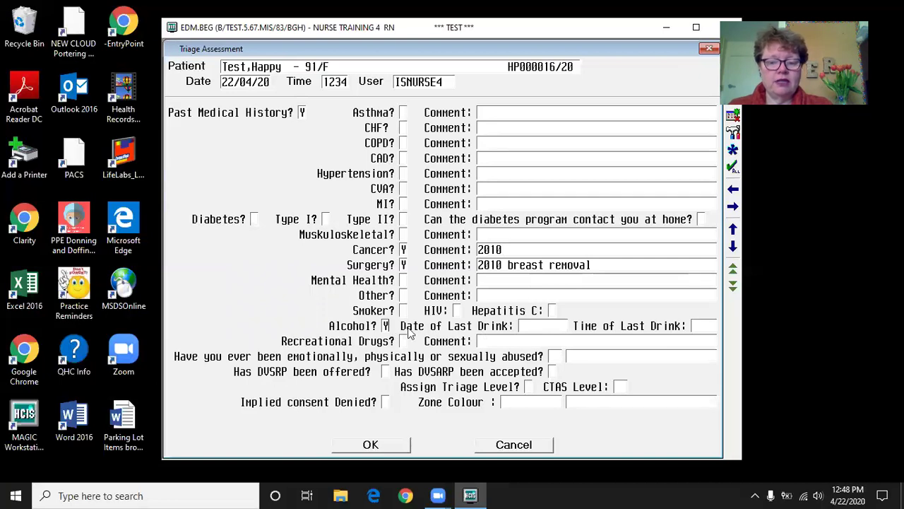
pyautogui.click(536, 325)
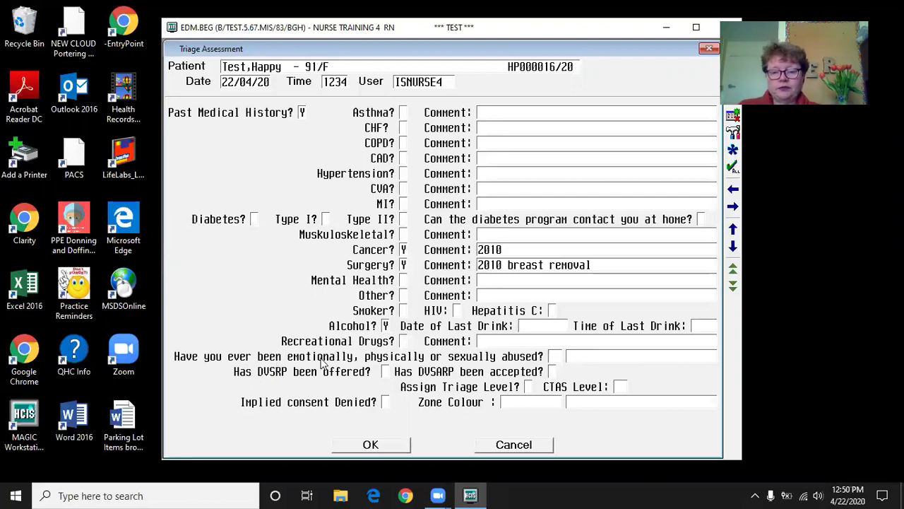
# - Tick Assign Triage Level and enter CTAS level 4
pyautogui.click(529, 387)
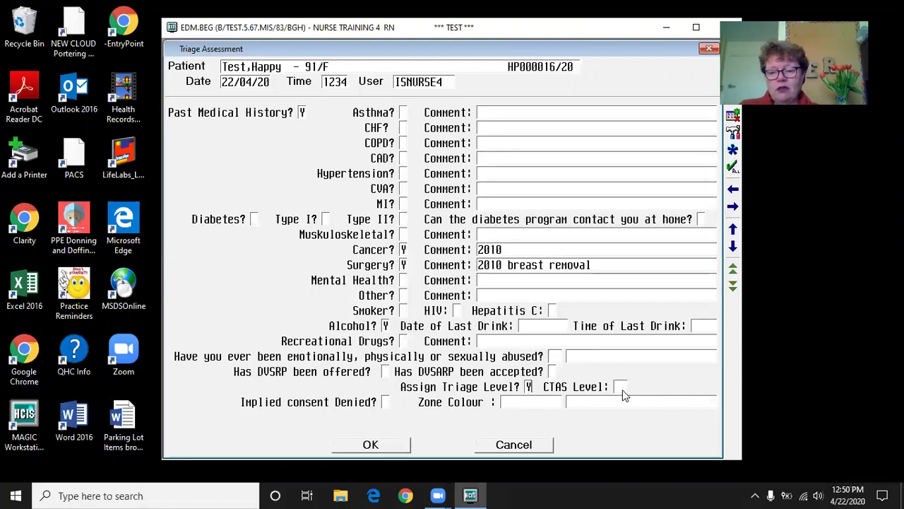
pyautogui.click(621, 388)
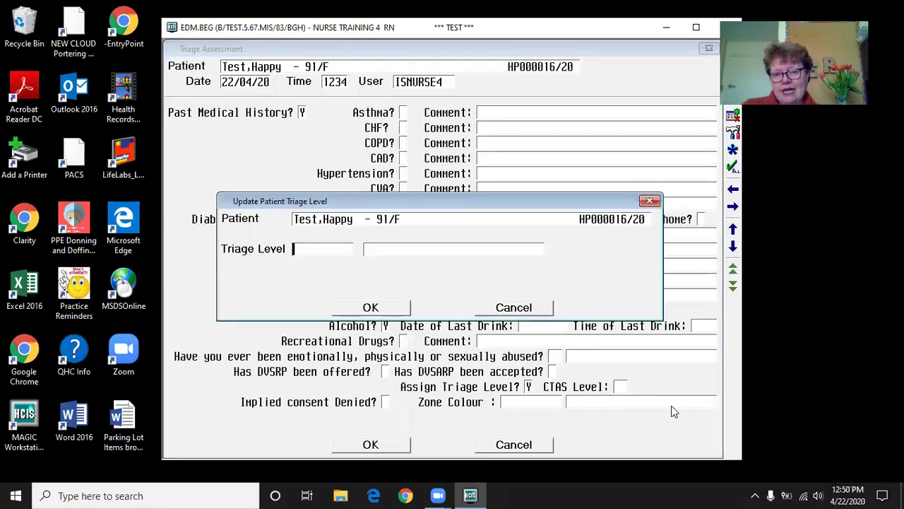
pyautogui.write('4')
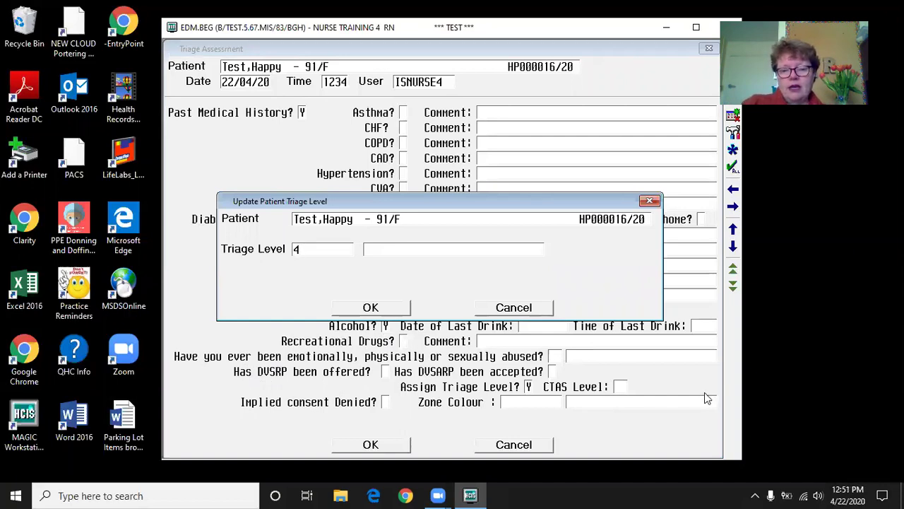
pyautogui.press('Return')
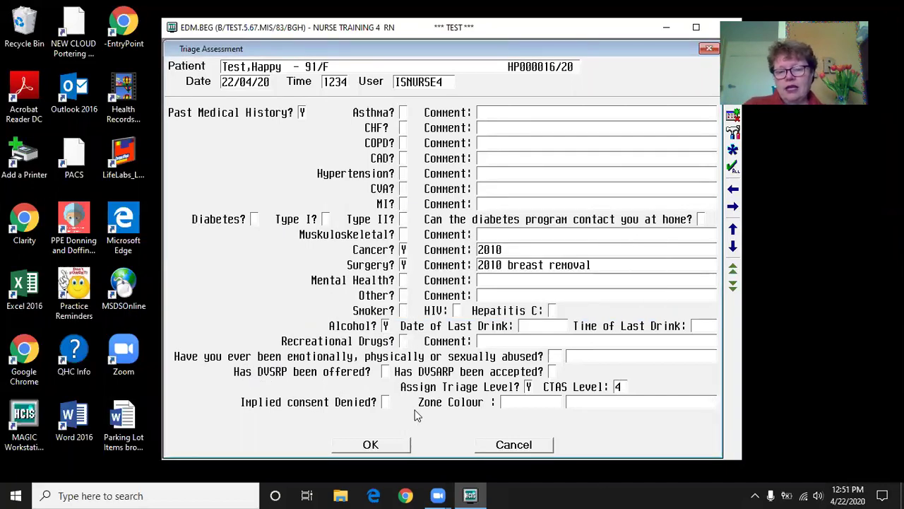
# - Answer N to implied consent denied, choose GREEN zone colour, and file the assessment
pyautogui.click(387, 402)
pyautogui.write('N')
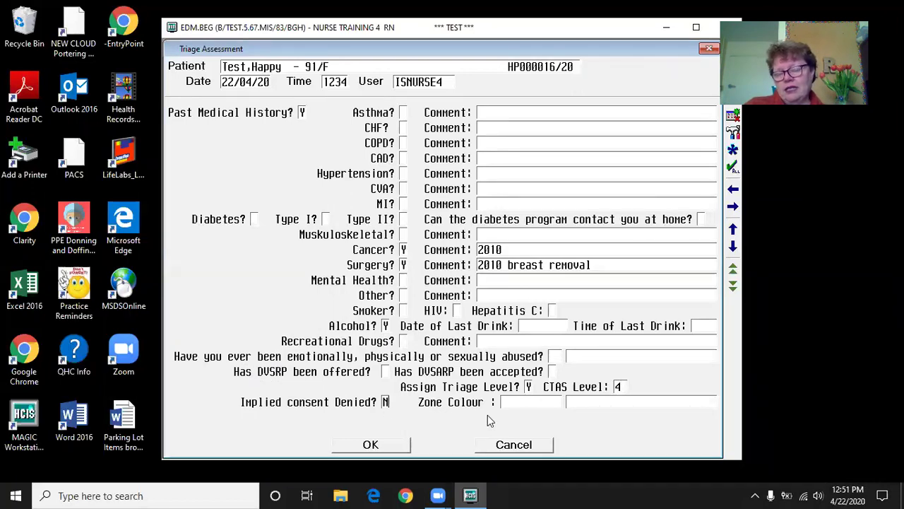
pyautogui.press('Tab')
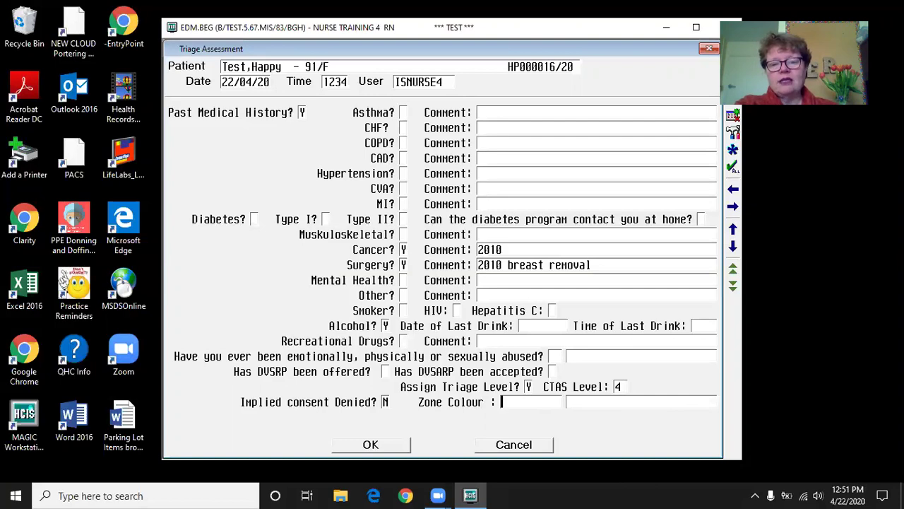
pyautogui.press('F9')
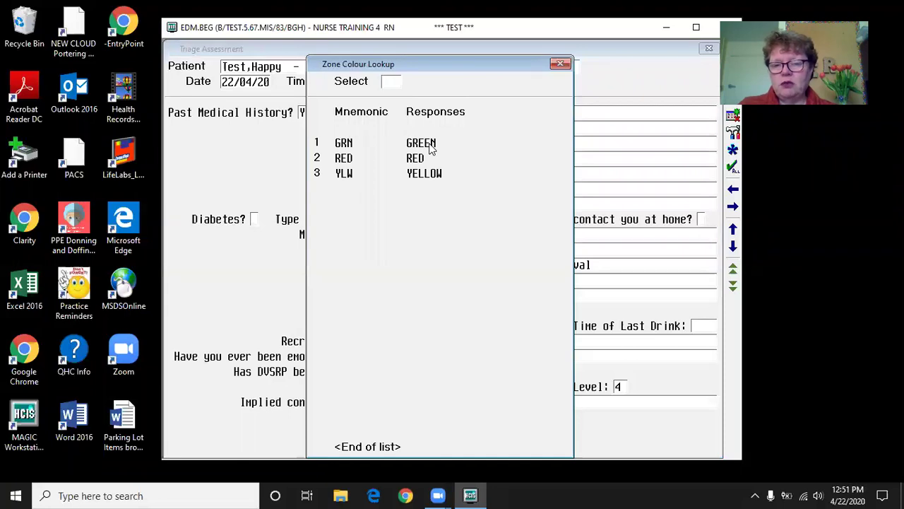
pyautogui.click(431, 146)
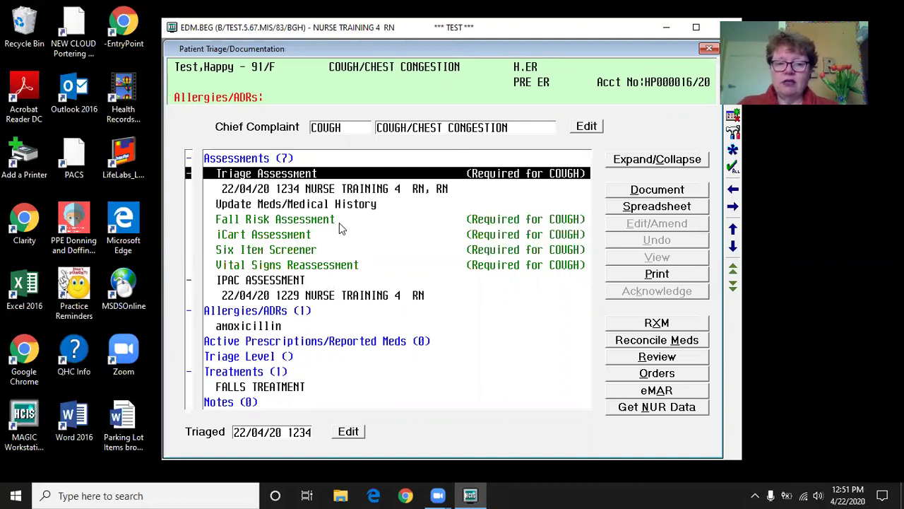
# - Select Fall Risk Assessment in the Assessments list and document it
pyautogui.click(326, 221)
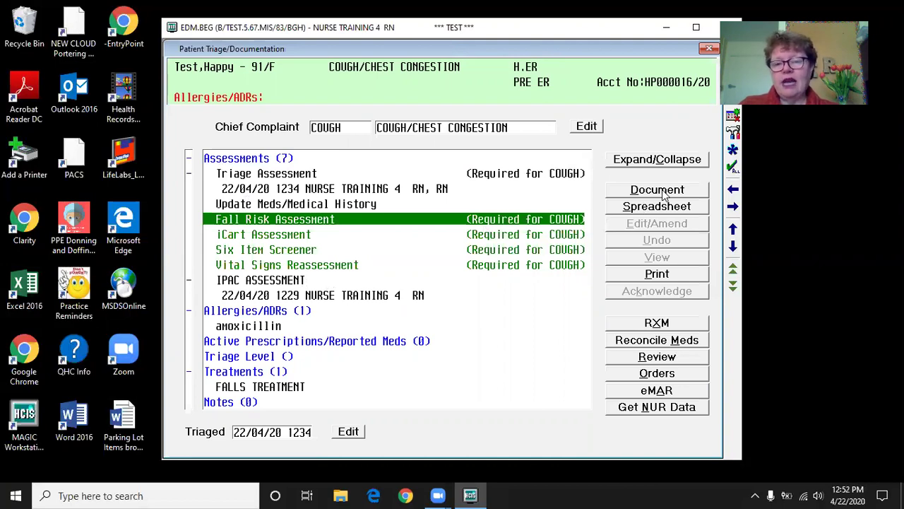
pyautogui.click(662, 191)
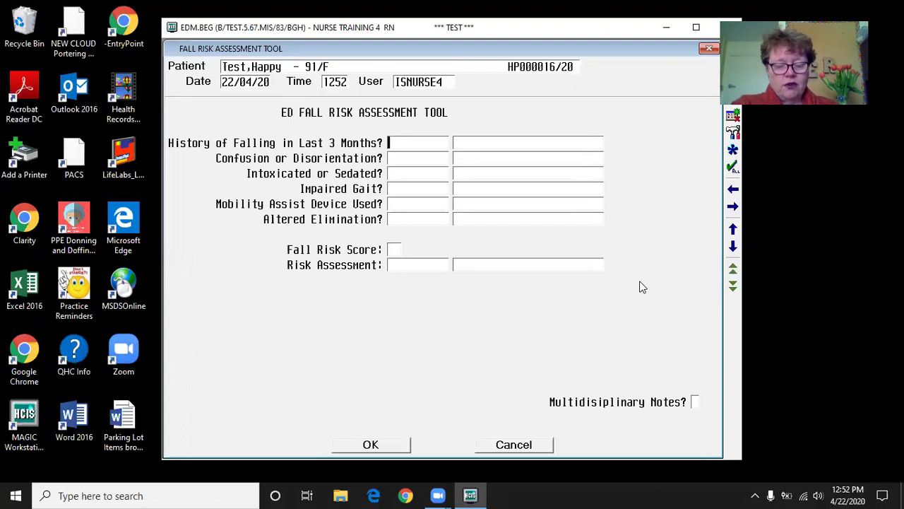
# - Answer 0 (no) to falls in last 3 months, confusion, and intoxicated or sedated
pyautogui.press('F9')
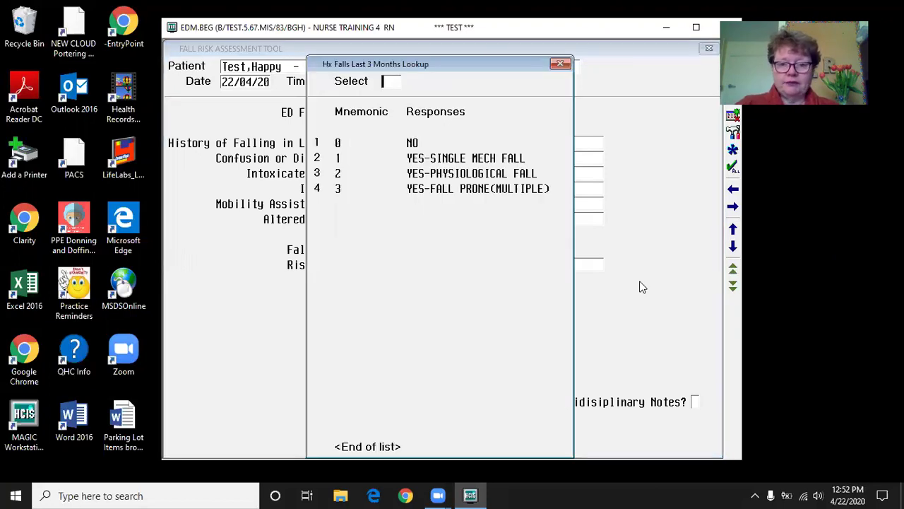
pyautogui.press('Return')
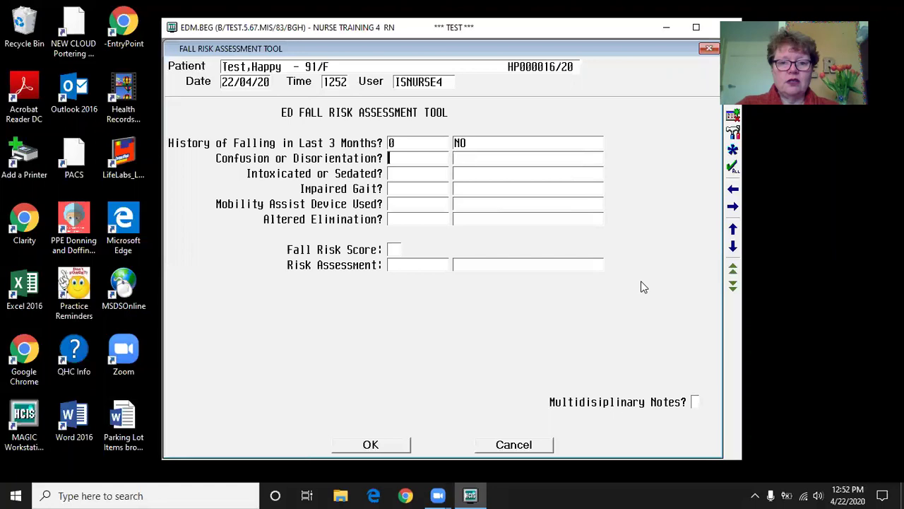
pyautogui.press('F9')
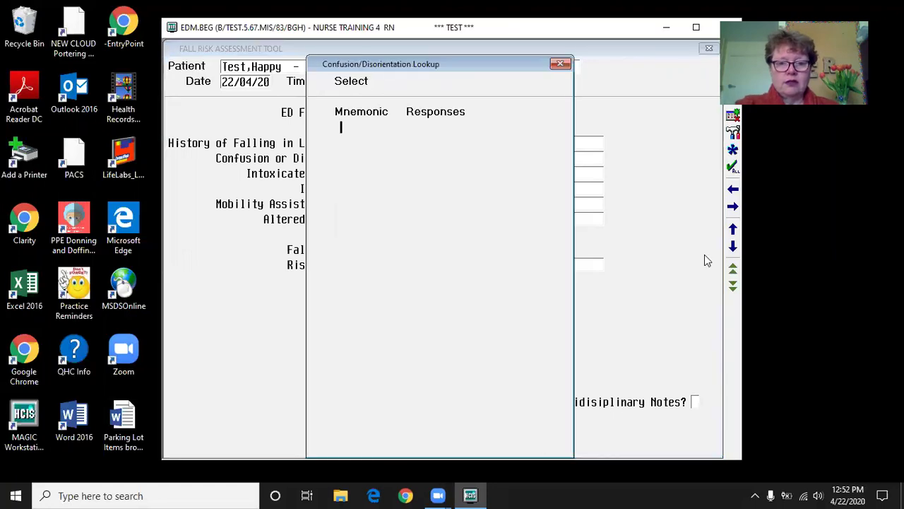
pyautogui.press('Return')
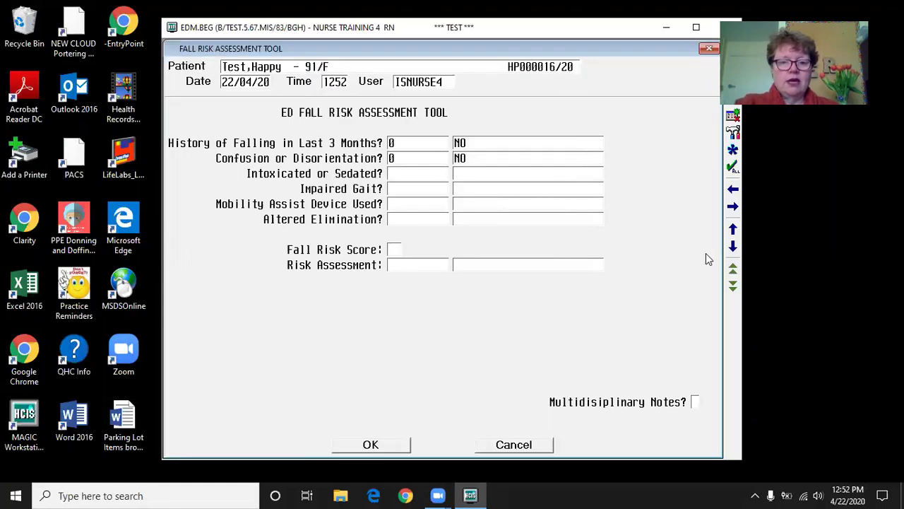
pyautogui.press('F9')
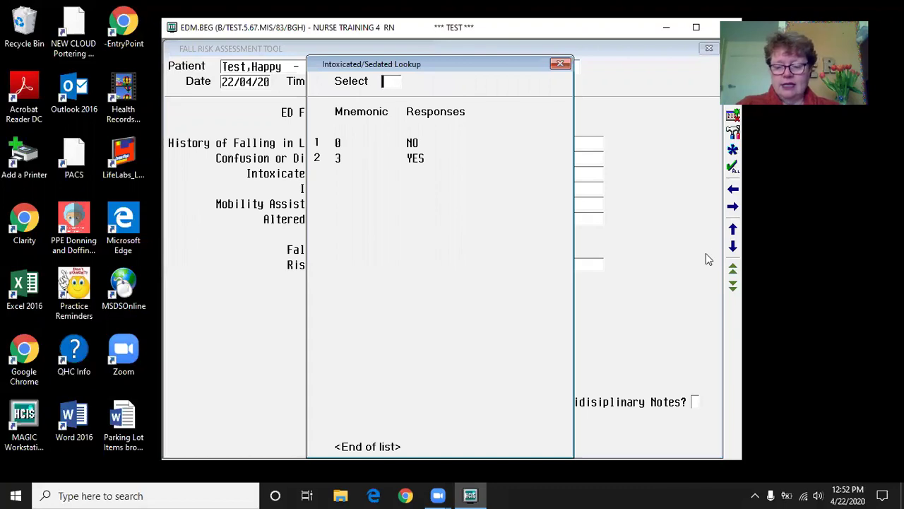
pyautogui.write('0')
pyautogui.press('Return')
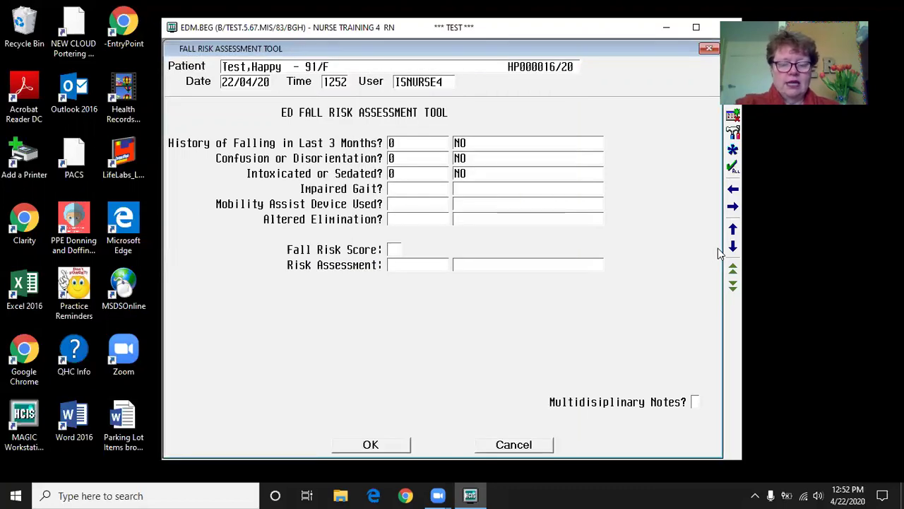
# - Answer 1 (yes) to impaired gait, mobility device, altered elimination; file score 3, moderate risk
pyautogui.press('F9')
pyautogui.write('1')
pyautogui.press('Return')
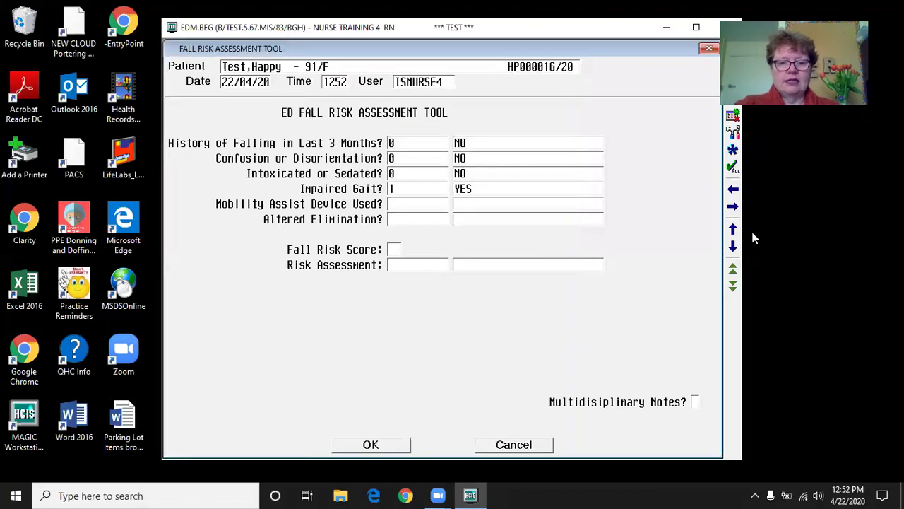
pyautogui.press('F9')
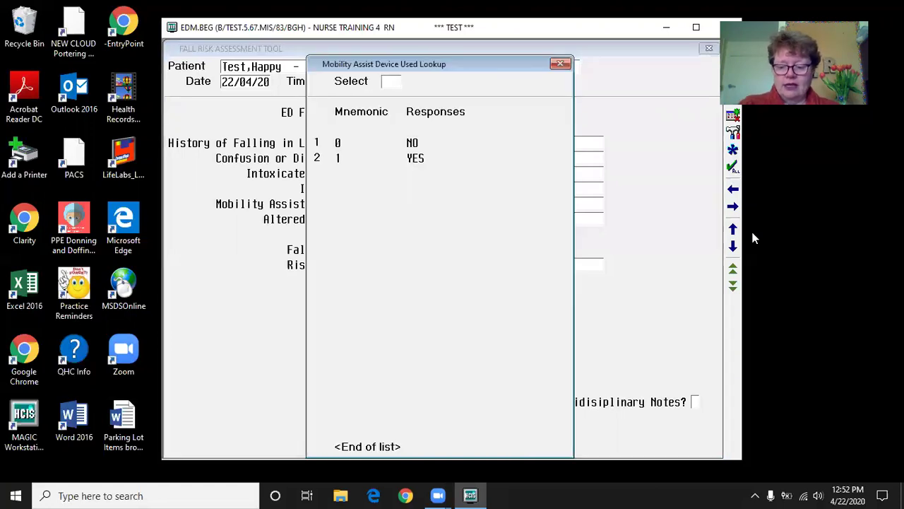
pyautogui.write('1')
pyautogui.press('Return')
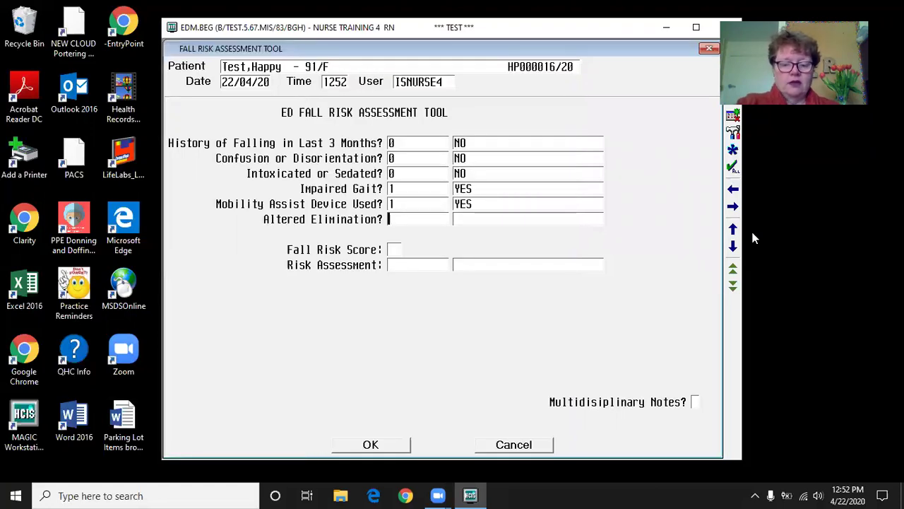
pyautogui.press('F9')
pyautogui.write('1')
pyautogui.press('Return')
pyautogui.click(396, 264)
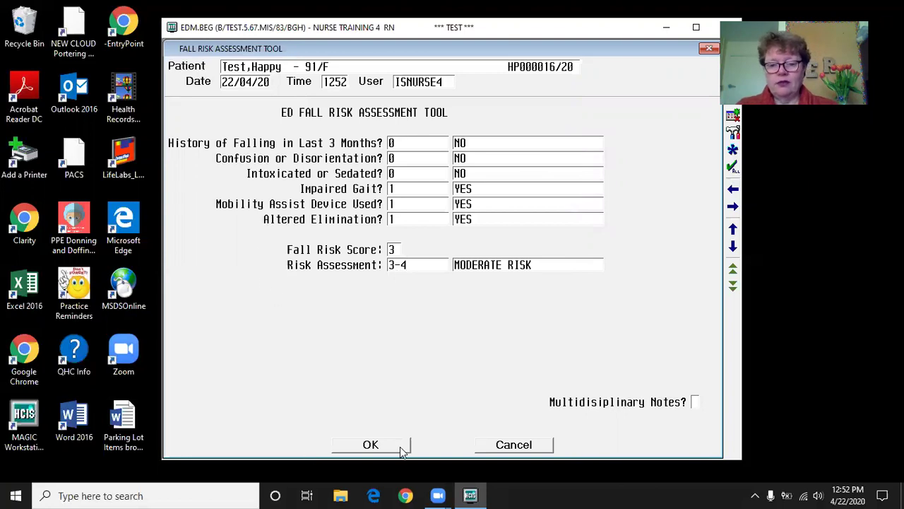
pyautogui.click(370, 444)
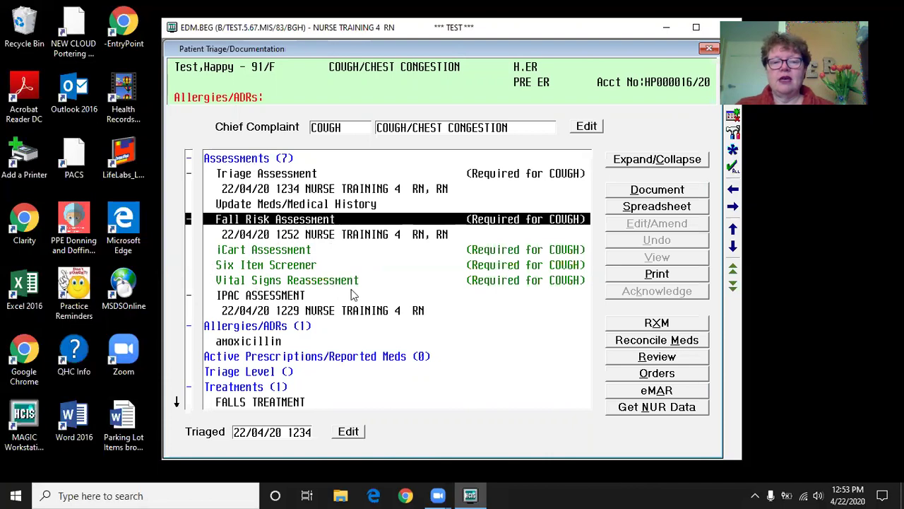
# - Close the triage documentation, confirming exit despite undocumented required assessments
pyautogui.click(710, 51)
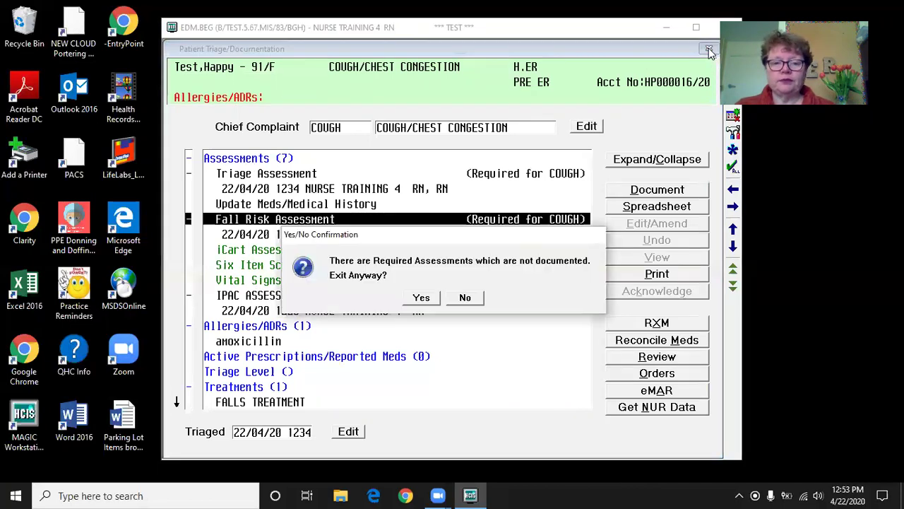
pyautogui.click(422, 299)
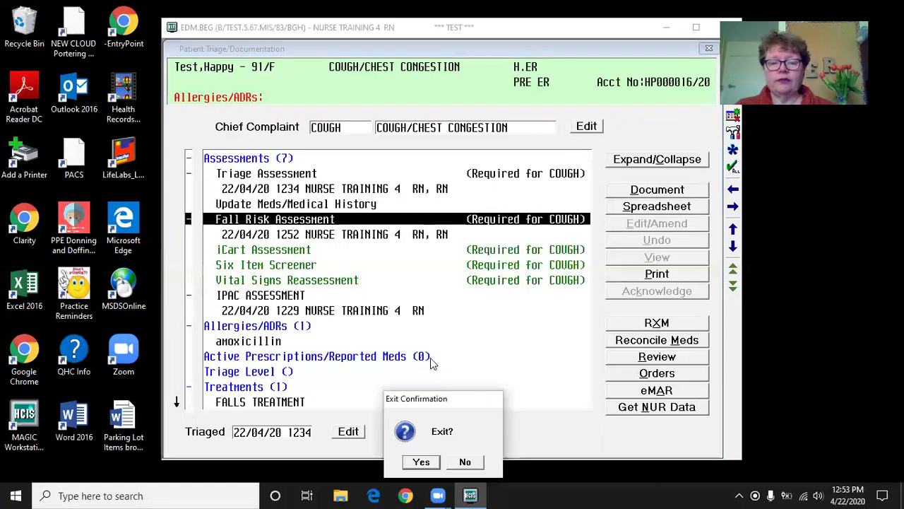
pyautogui.click(423, 462)
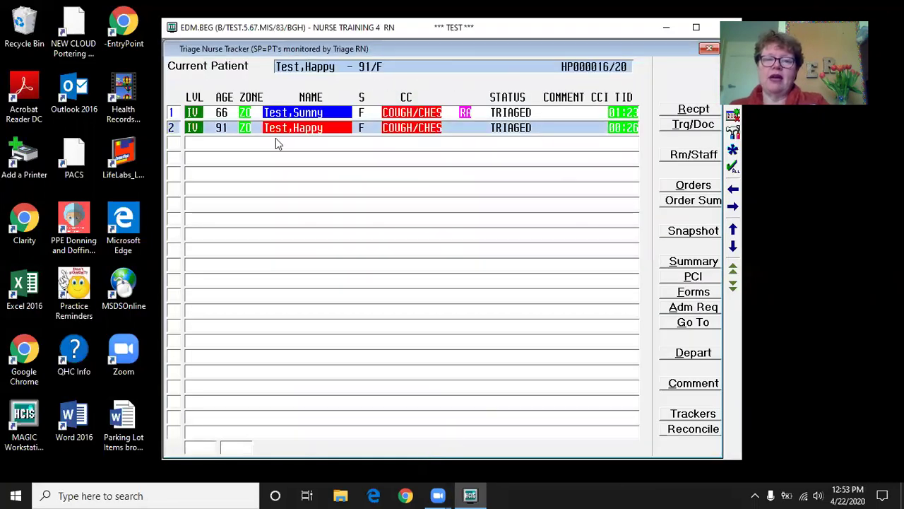